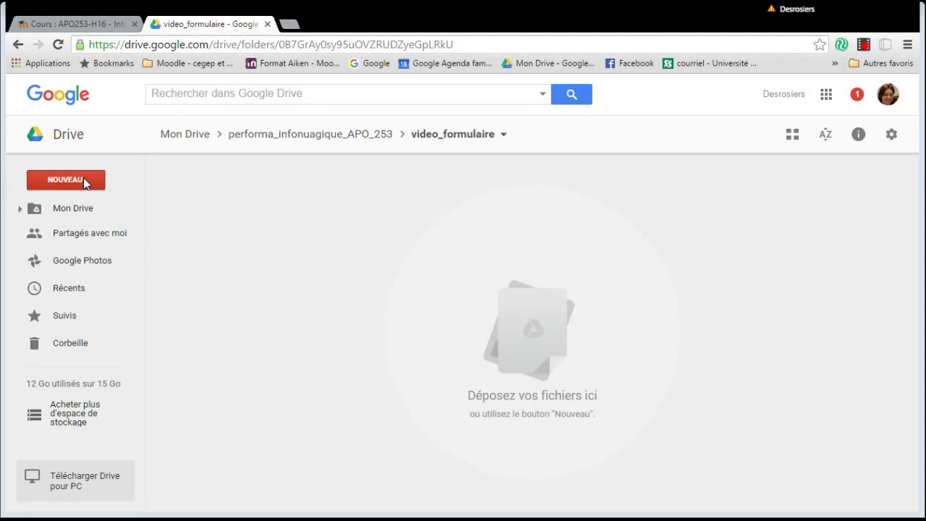
# In the video_formulaire folder, show the NOUVEAU > Plus creation options, including Google Forms.
pyautogui.click(83, 181)
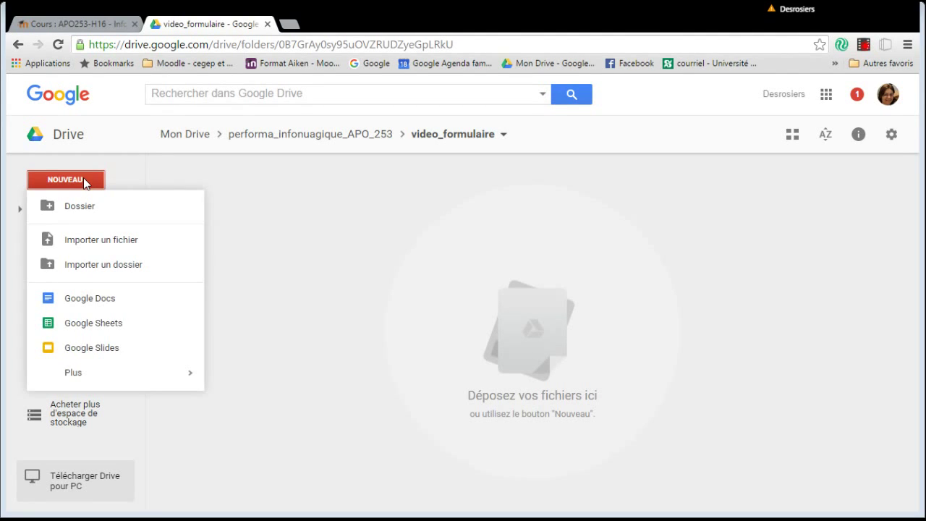
pyautogui.moveTo(84, 381)
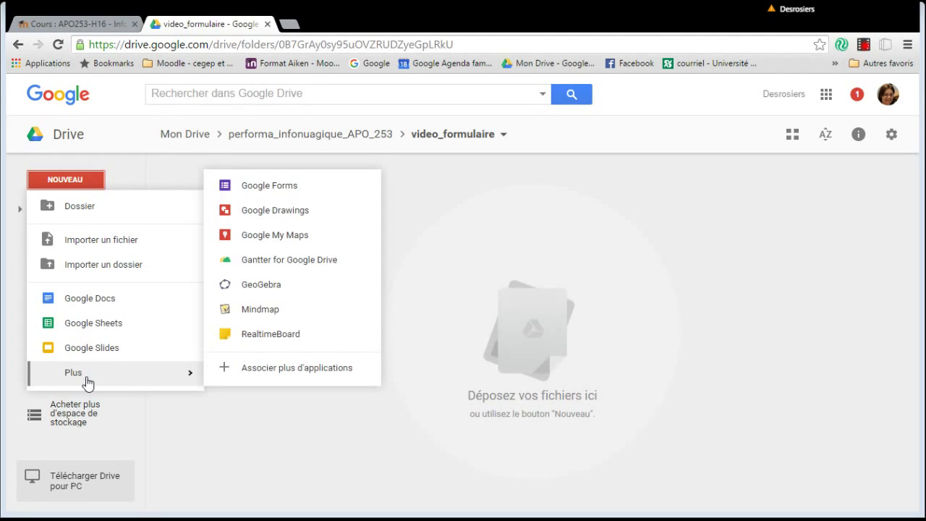
# Create a new Google Form titled 'Sondage aux enseignantes et aux enseignants'.
pyautogui.click(263, 189)
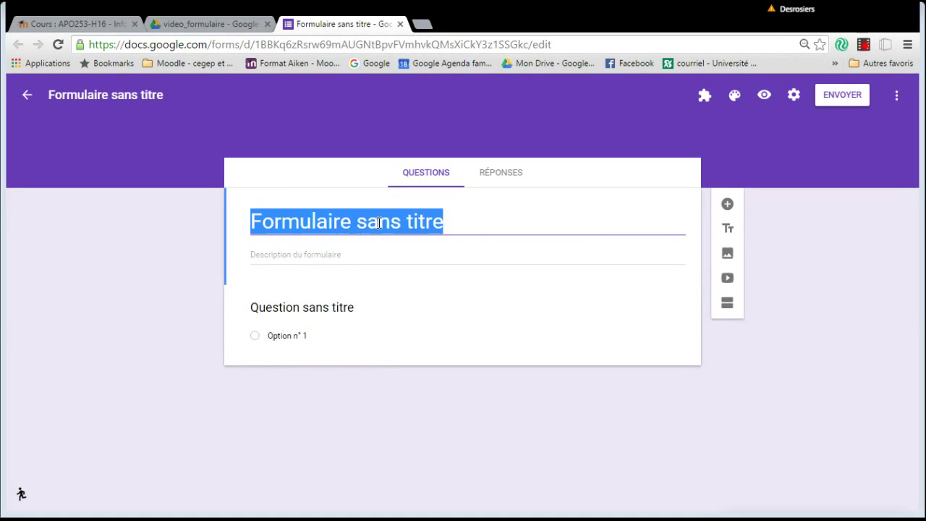
pyautogui.write('Sondage aU')
pyautogui.press('BackSpace')
pyautogui.write('U')
pyautogui.press('BackSpace')
pyautogui.write('ux en')
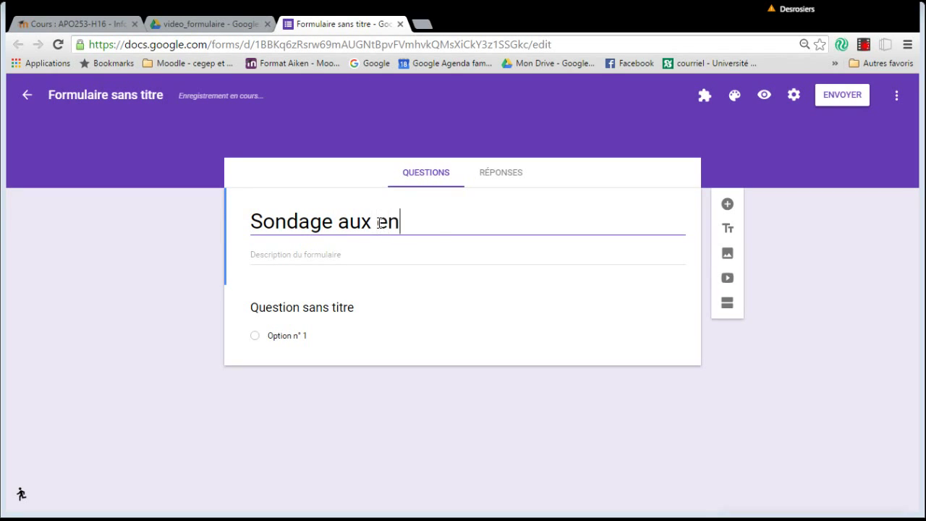
pyautogui.write('seignantes et au')
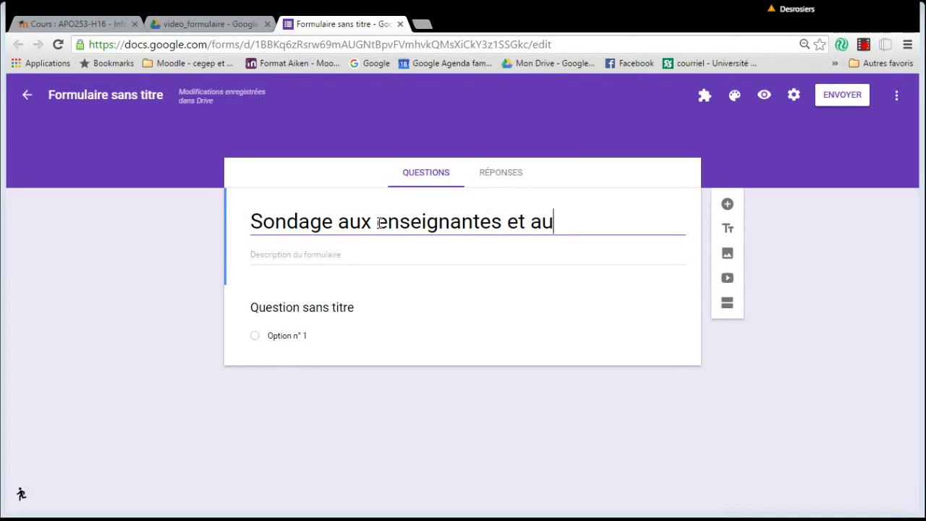
pyautogui.write('x enseignants')
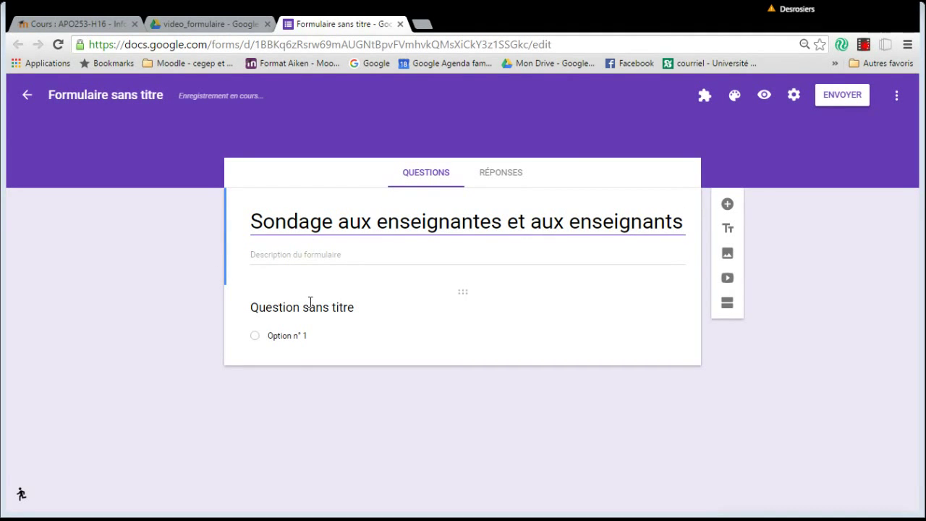
pyautogui.click(455, 314)
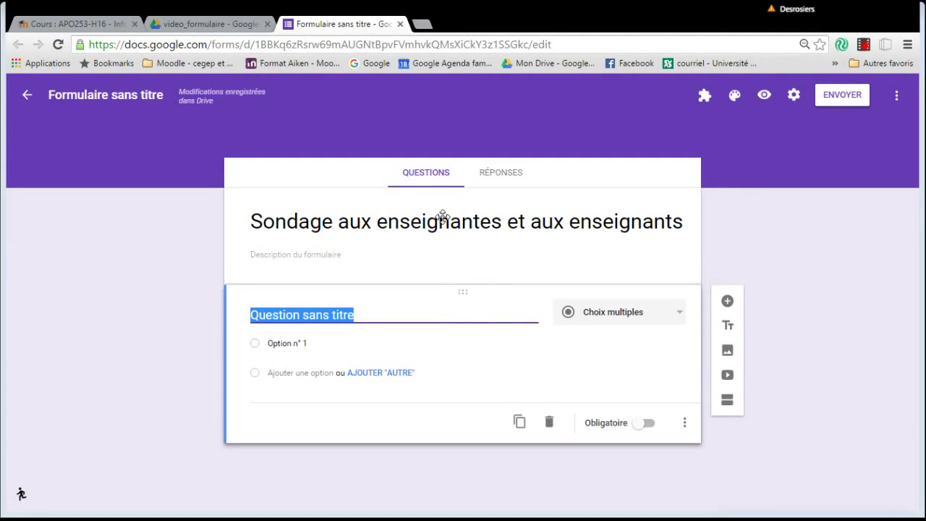
pyautogui.click(458, 181)
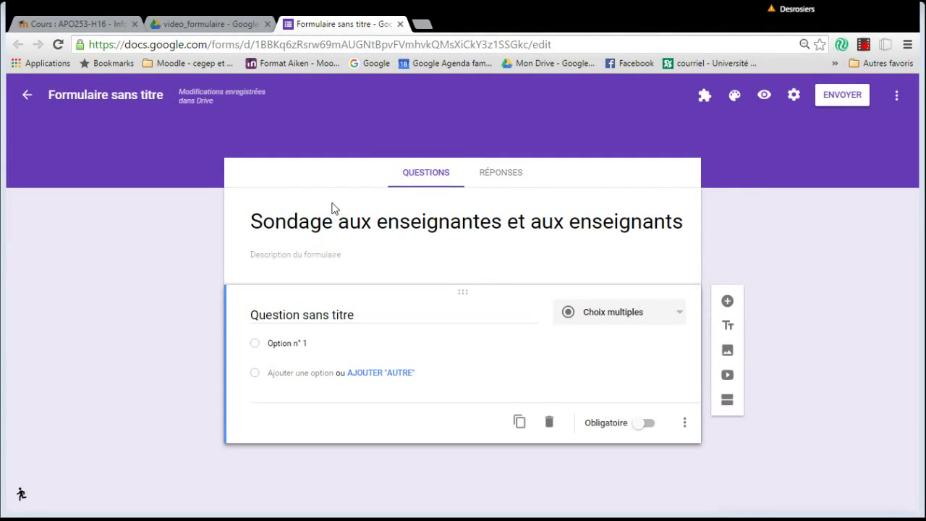
pyautogui.click(340, 219)
pyautogui.click(410, 292)
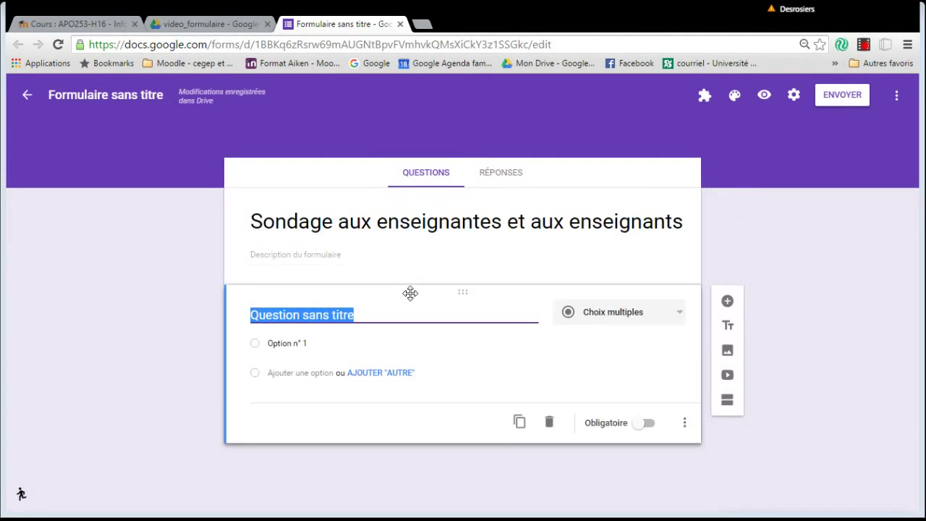
pyautogui.moveTo(461, 293)
pyautogui.mouseDown()
pyautogui.moveTo(459, 211)
pyautogui.moveTo(456, 302)
pyautogui.mouseUp()
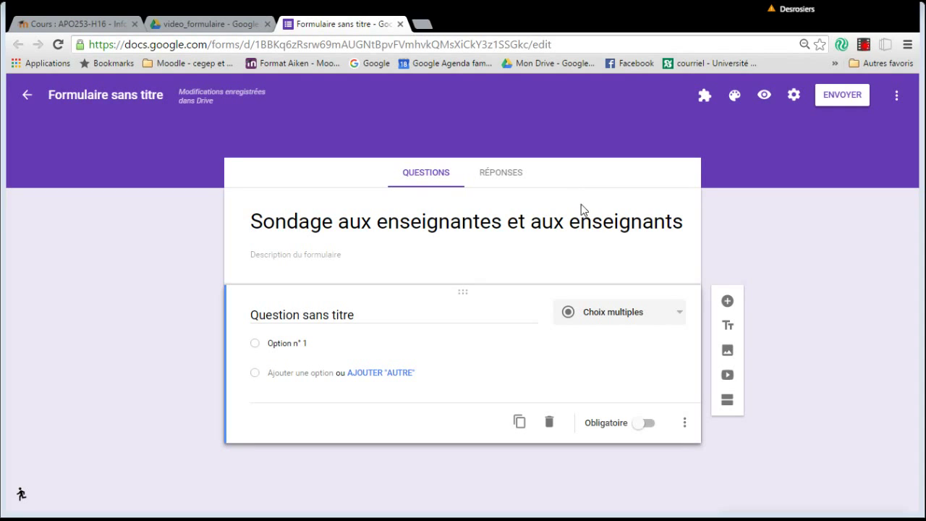
pyautogui.click(620, 235)
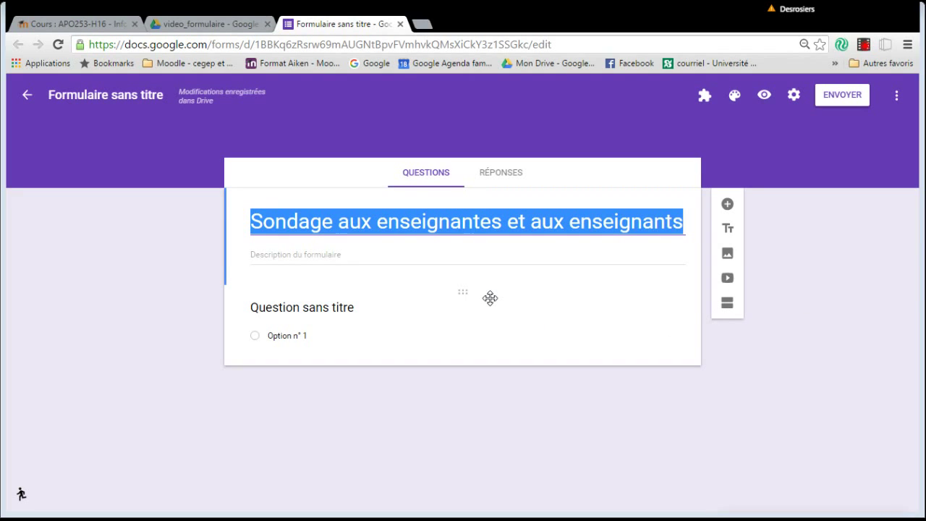
pyautogui.click(491, 298)
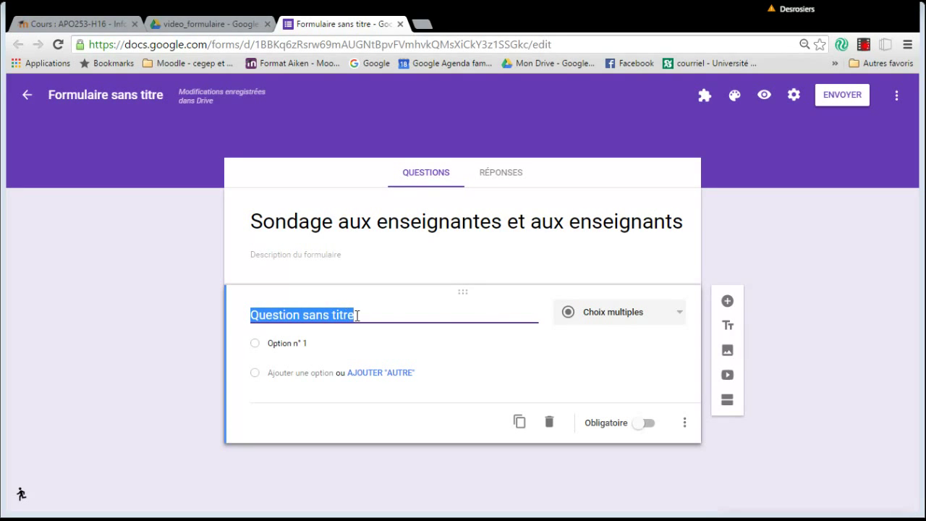
# Retitle the first question 'Quel est votre âge ?'.
pyautogui.click(360, 315)
pyautogui.press('BackSpace')
pyautogui.press('BackSpace')
pyautogui.press('BackSpace')
pyautogui.press('BackSpace')
pyautogui.press('BackSpace')
pyautogui.press('BackSpace')
pyautogui.press('BackSpace')
pyautogui.press('BackSpace')
pyautogui.press('BackSpace')
pyautogui.press('BackSpace')
pyautogui.press('BackSpace')
pyautogui.press('BackSpace')
pyautogui.press('BackSpace')
pyautogui.press('BackSpace')
pyautogui.press('BackSpace')
pyautogui.press('BackSpace')
pyautogui.press('BackSpace')
pyautogui.press('BackSpace')
pyautogui.press('BackSpace')
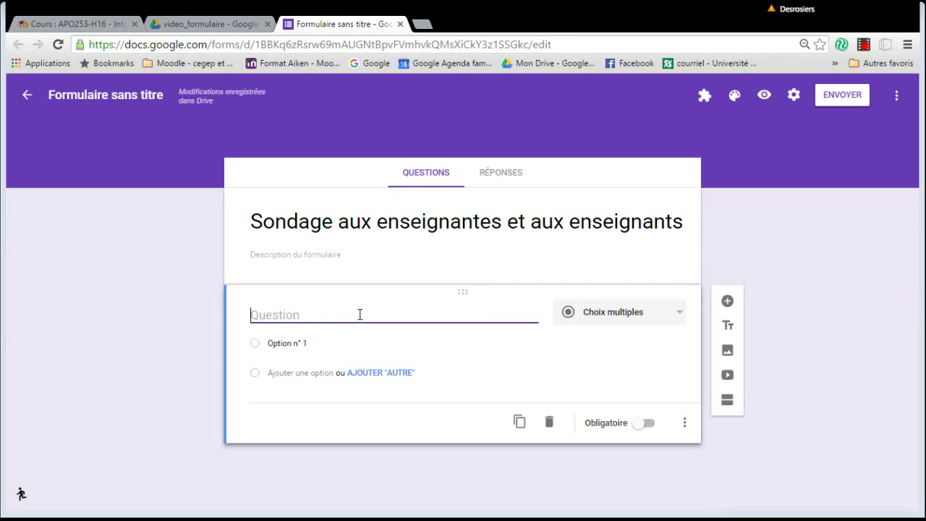
pyautogui.write('Quel est vo')
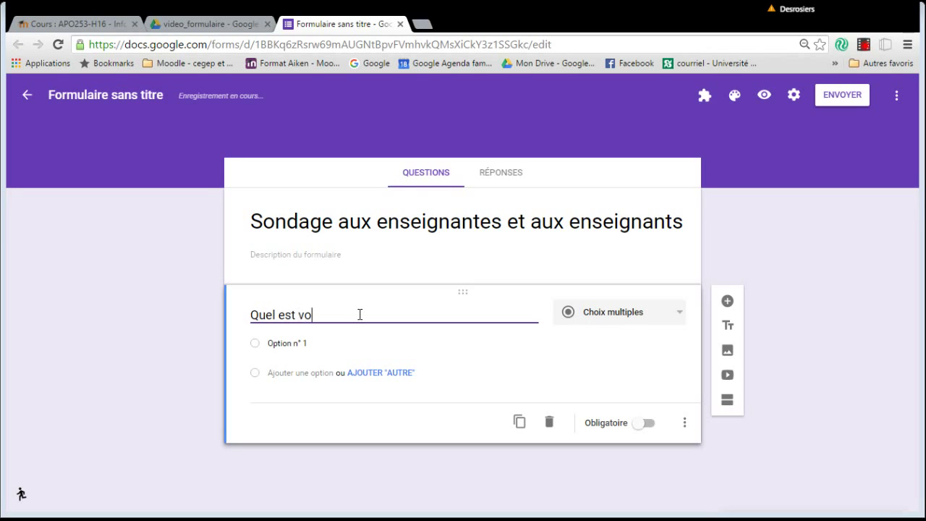
pyautogui.write('tre âge ?')
# Make the age question a Réponse courte (short-answer) question.
pyautogui.click(680, 316)
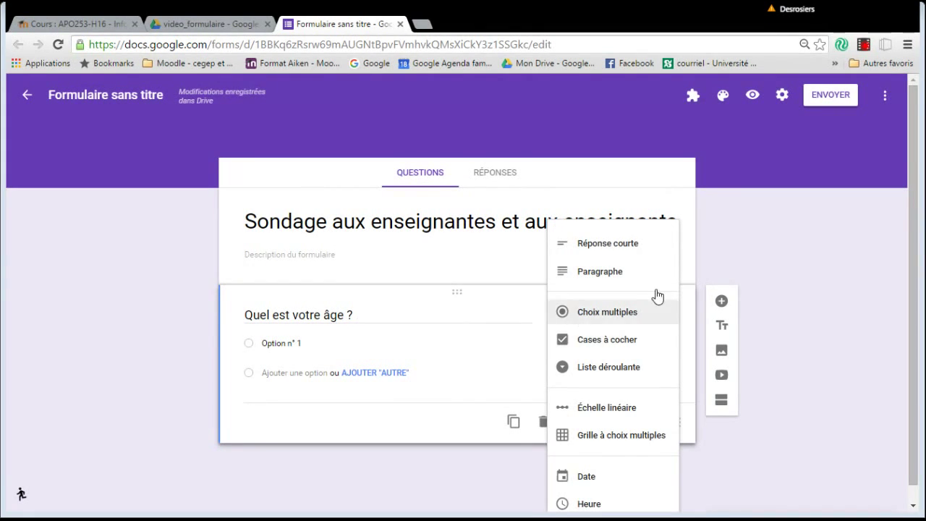
pyautogui.scroll(-1, 655, 387)
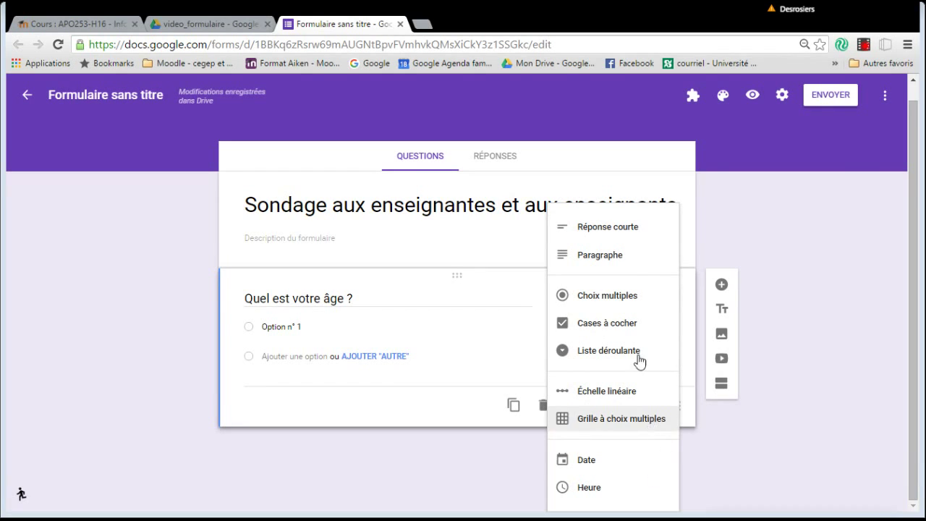
pyautogui.click(621, 227)
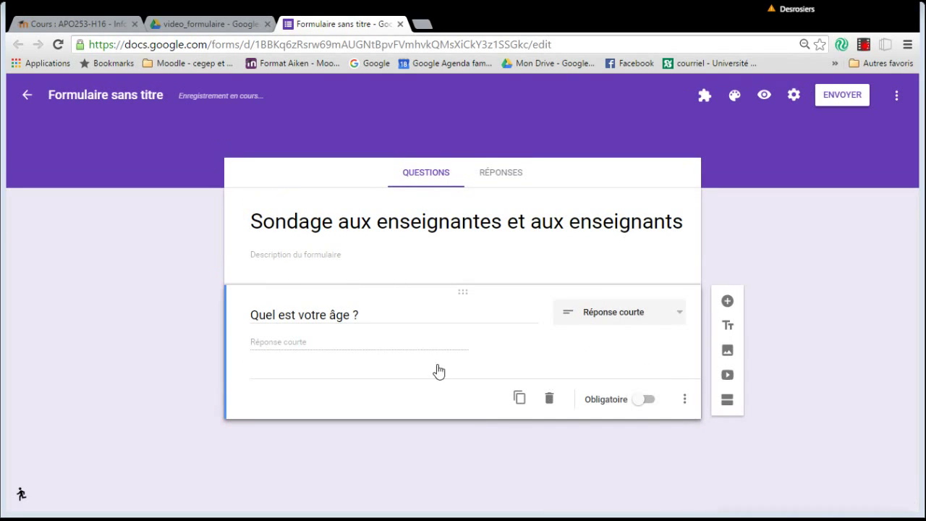
pyautogui.click(681, 314)
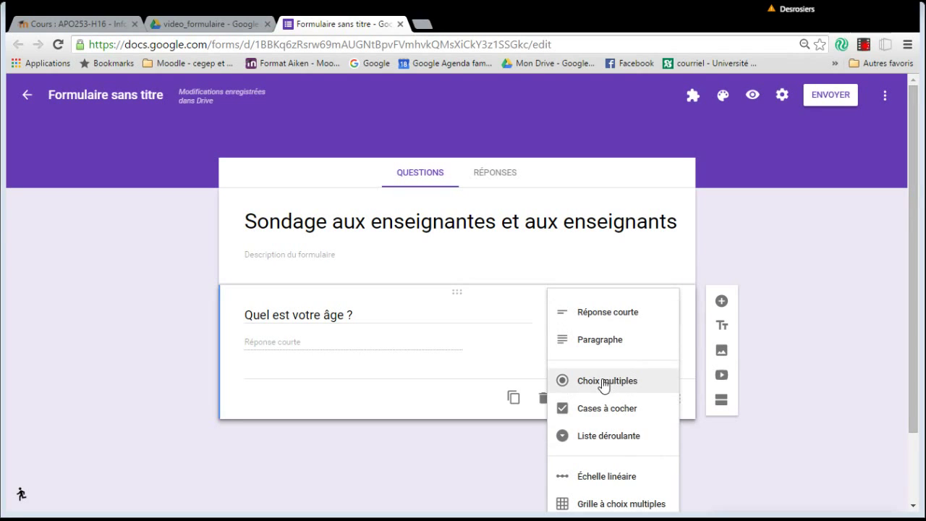
# Switch the age question to Choix multiples with first option '15 à 20 ans'.
pyautogui.click(606, 381)
pyautogui.click(299, 343)
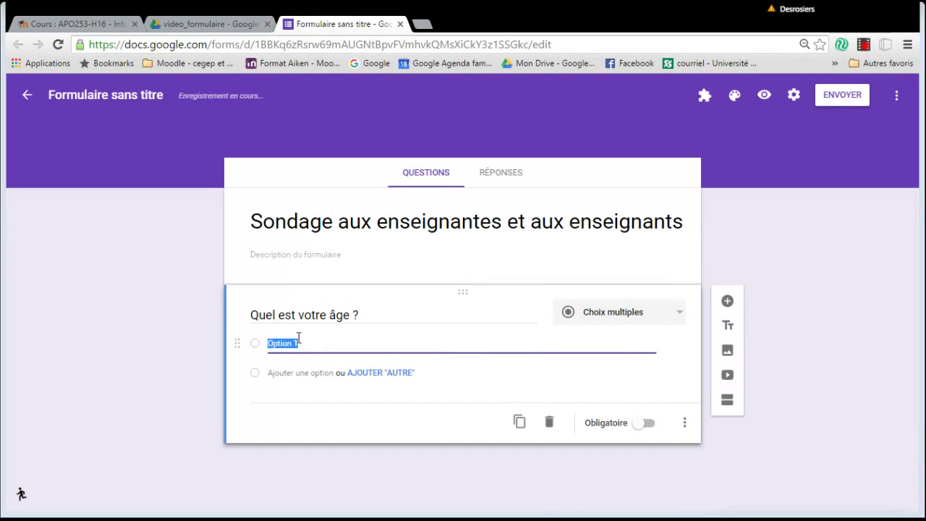
pyautogui.write('15')
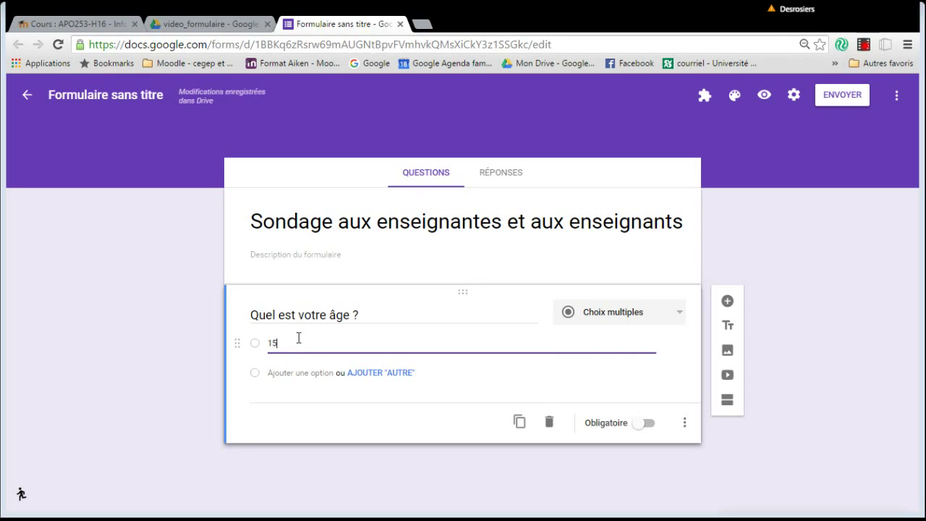
pyautogui.write(' èa 20 ans')
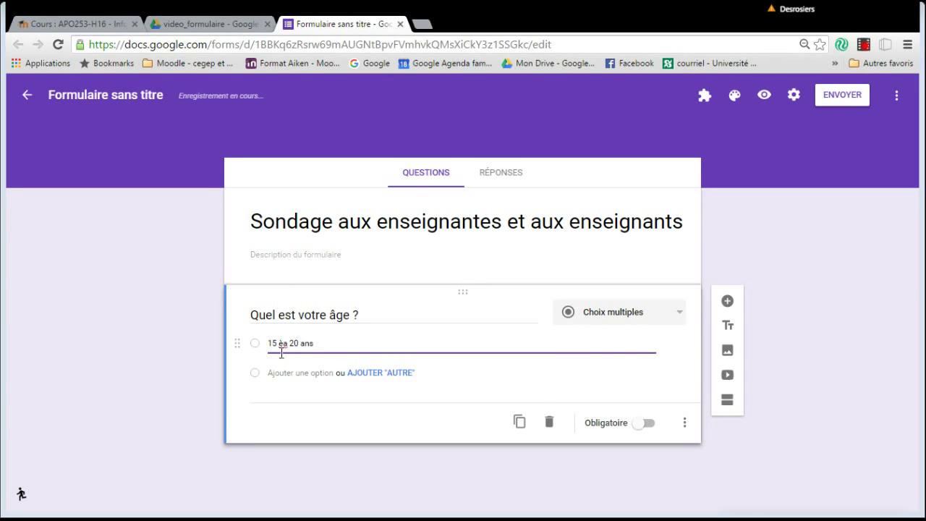
pyautogui.click(286, 346)
pyautogui.press('BackSpace')
pyautogui.press('BackSpace')
pyautogui.write('à')
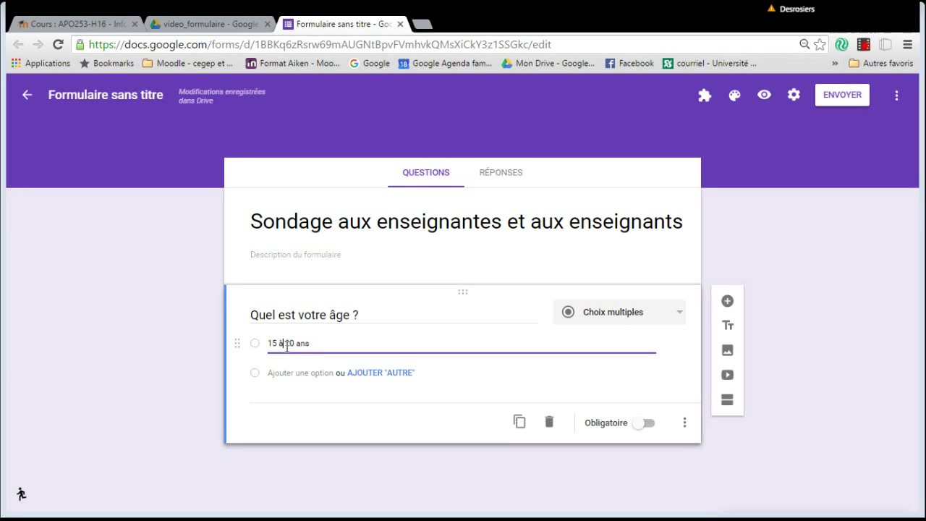
# Add options '21 à 30 ans', '30 ans et plus' and an 'Autre' choice.
pyautogui.click(316, 375)
pyautogui.write('2')
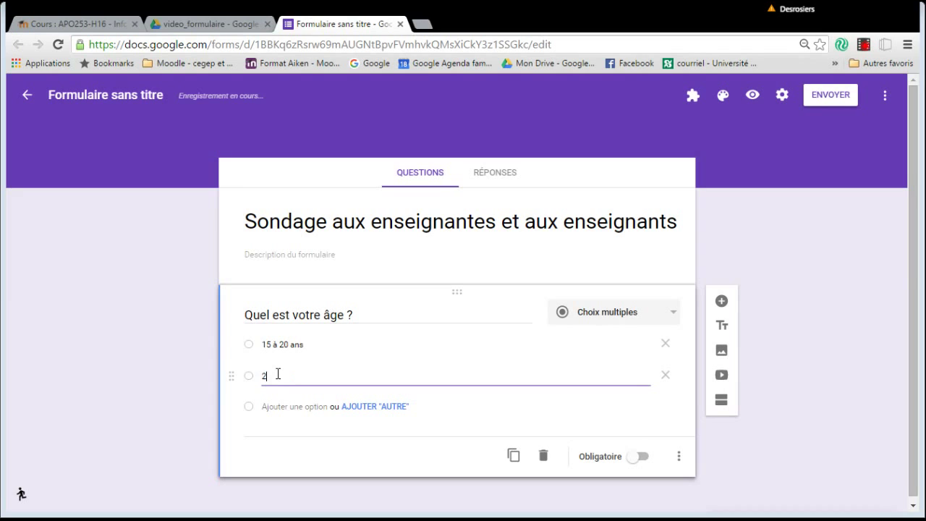
pyautogui.write('1 a')
pyautogui.write(' 30 an')
pyautogui.click(288, 407)
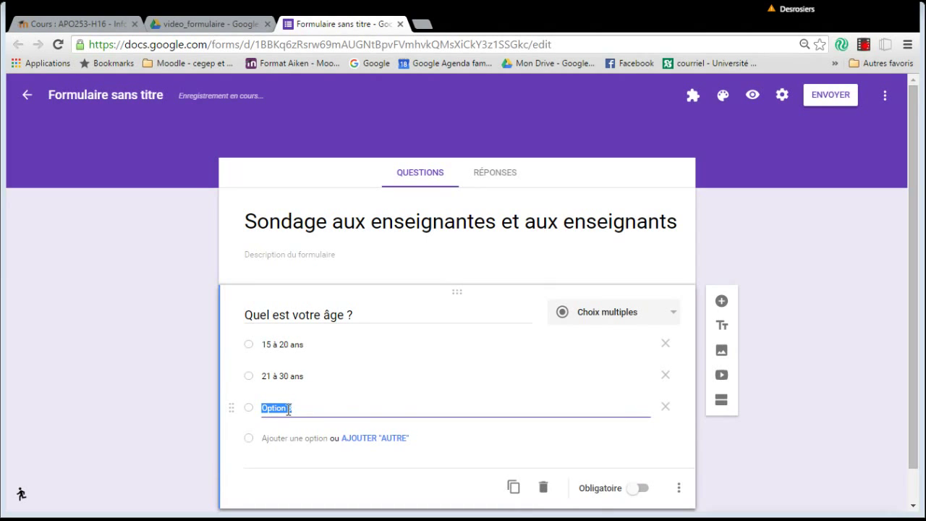
pyautogui.write('30 aNS')
pyautogui.press('BackSpace')
pyautogui.press('BackSpace')
pyautogui.write('ns et plus')
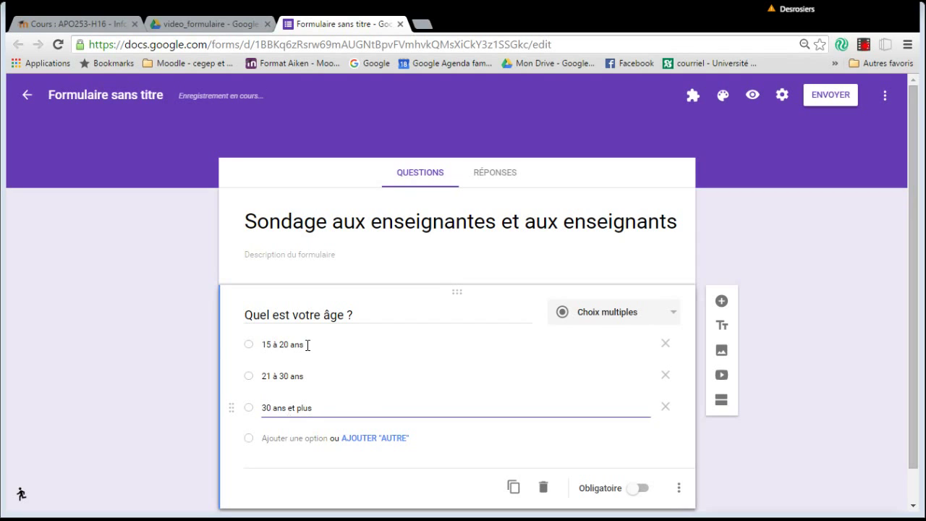
pyautogui.scroll(-1, 341, 374)
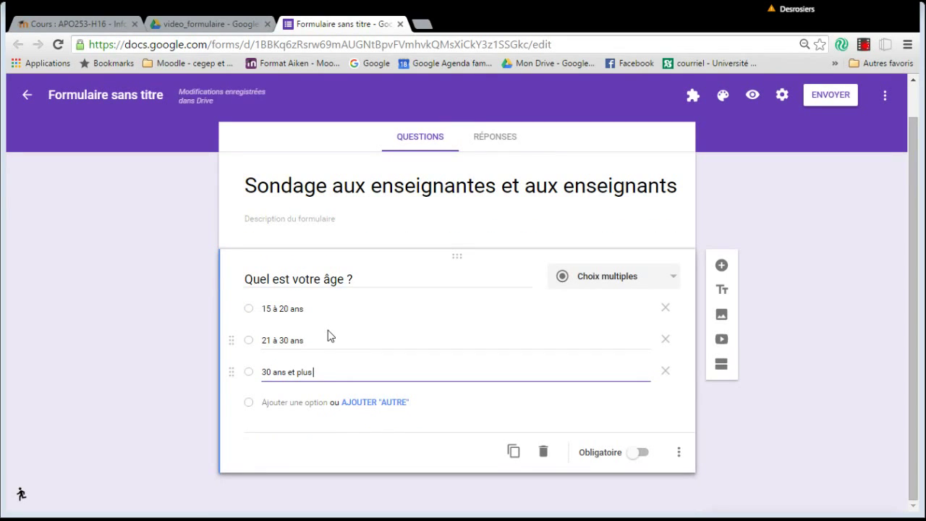
pyautogui.click(386, 406)
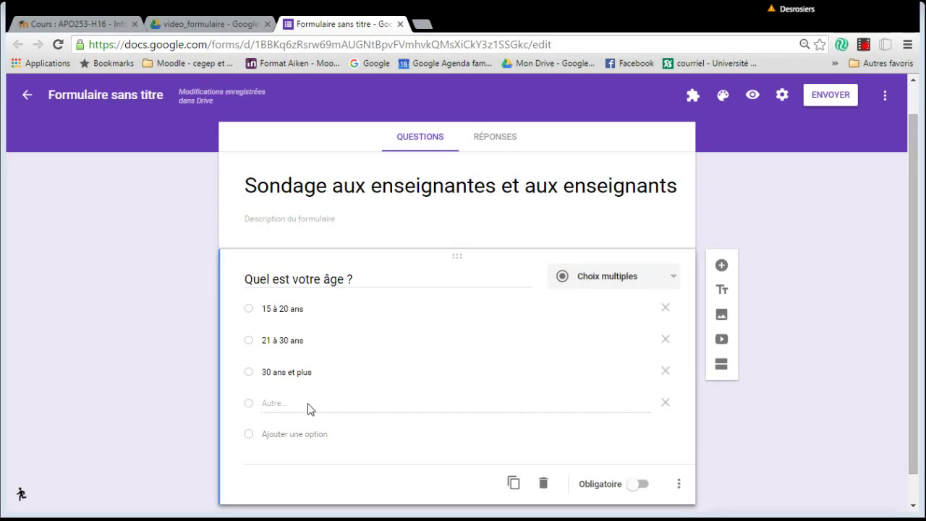
pyautogui.scroll(-1, 437, 440)
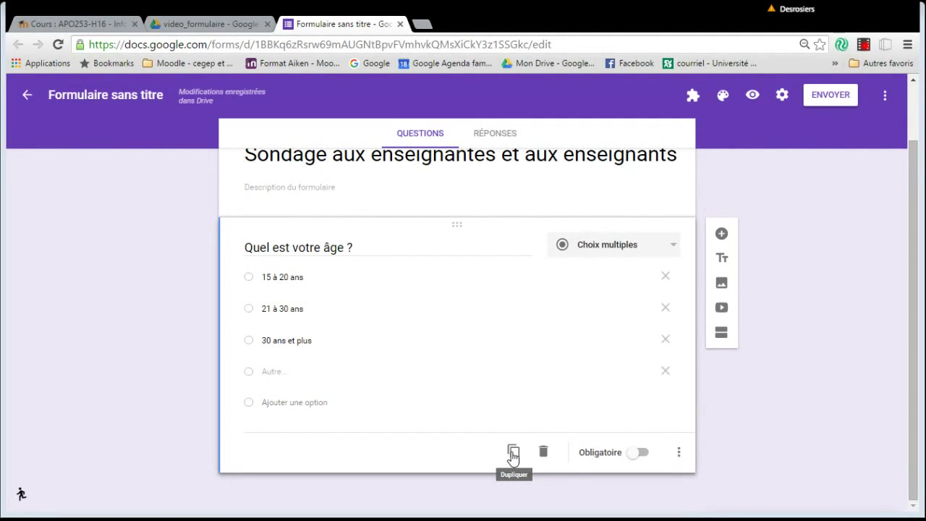
# Duplicate the age question and retitle the copy 'Quel est votre âge d'entrée au collége ?'.
pyautogui.click(512, 452)
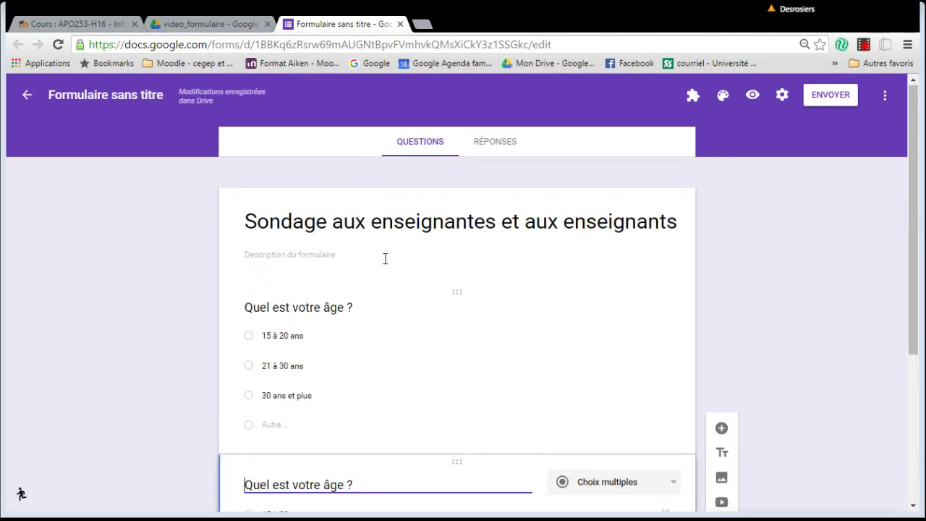
pyautogui.click(345, 280)
pyautogui.press('BackSpace')
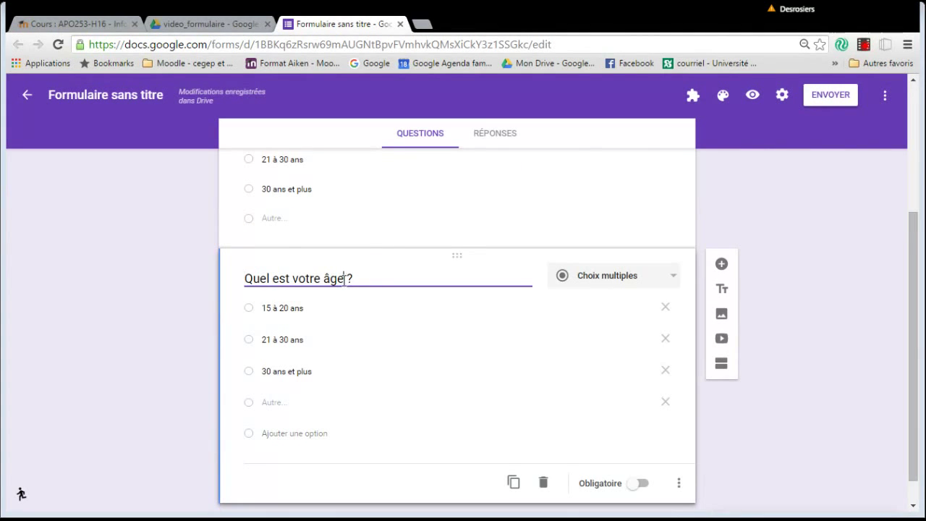
pyautogui.write('d"emt')
pyautogui.press('BackSpace')
pyautogui.press('BackSpace')
pyautogui.press('BackSpace')
pyautogui.press('BackSpace')
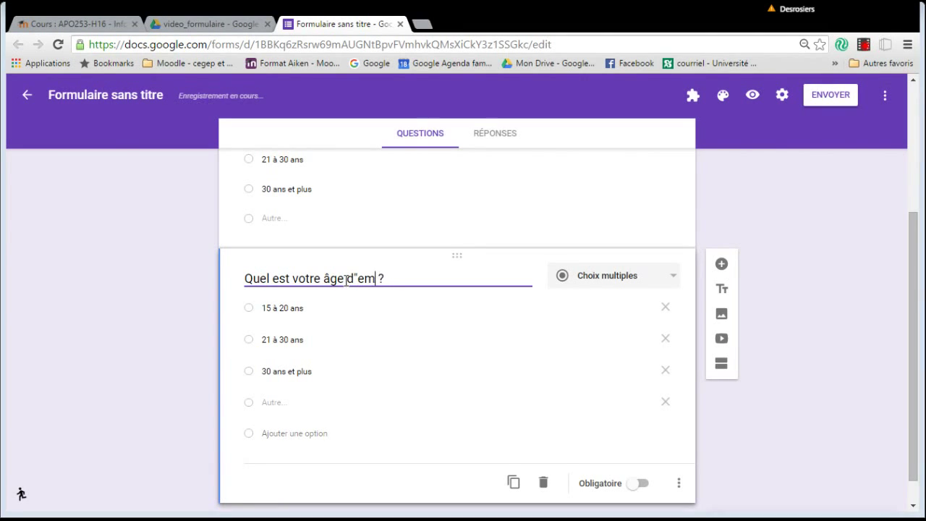
pyautogui.write("'entrée au collgée")
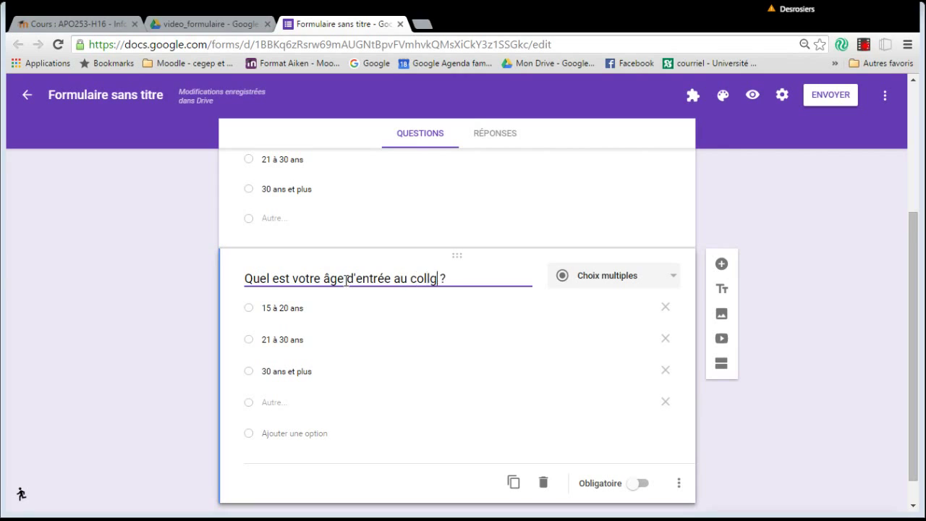
pyautogui.press('BackSpace')
pyautogui.write('ége')
pyautogui.scroll(-1, 628, 435)
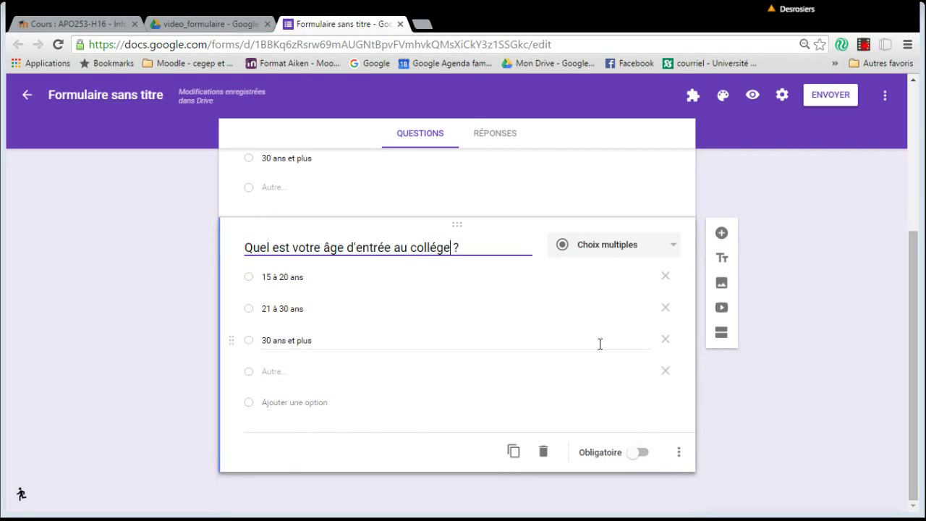
pyautogui.scroll(2, 600, 348)
# Turn on Obligatoire for 'Quel est votre âge ?' and the age-of-entry question.
pyautogui.click(525, 266)
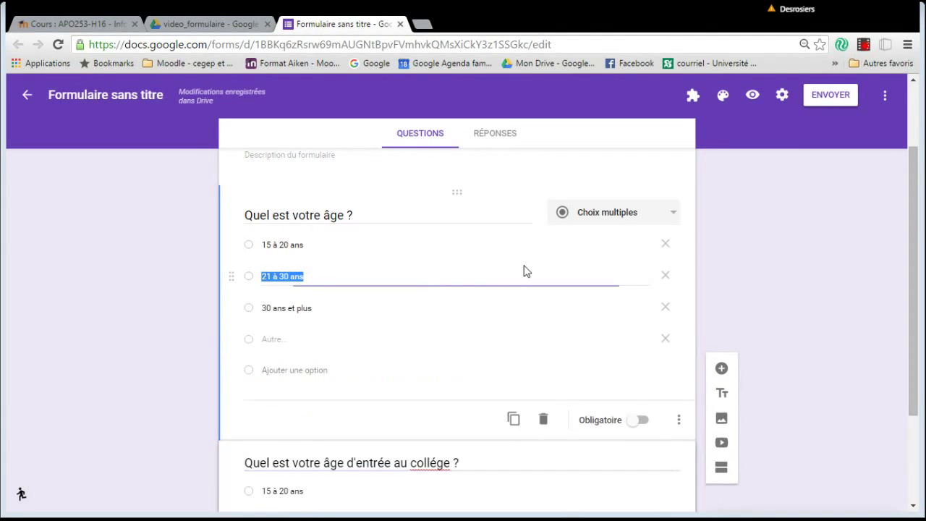
pyautogui.click(643, 421)
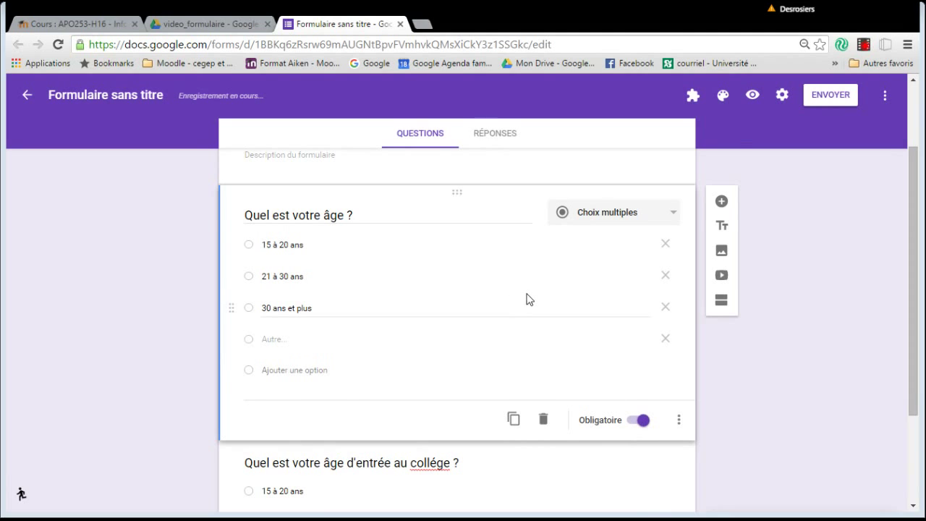
pyautogui.scroll(-2, 526, 298)
pyautogui.click(601, 428)
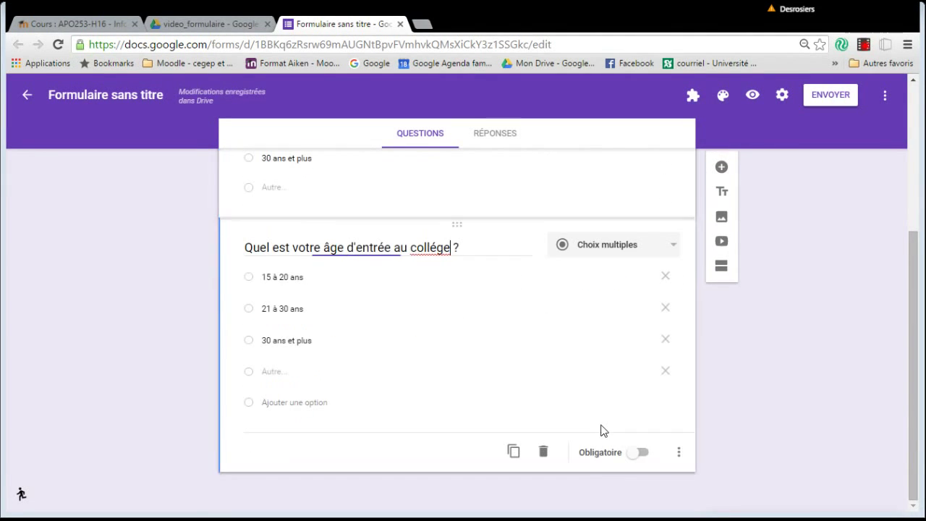
pyautogui.click(646, 453)
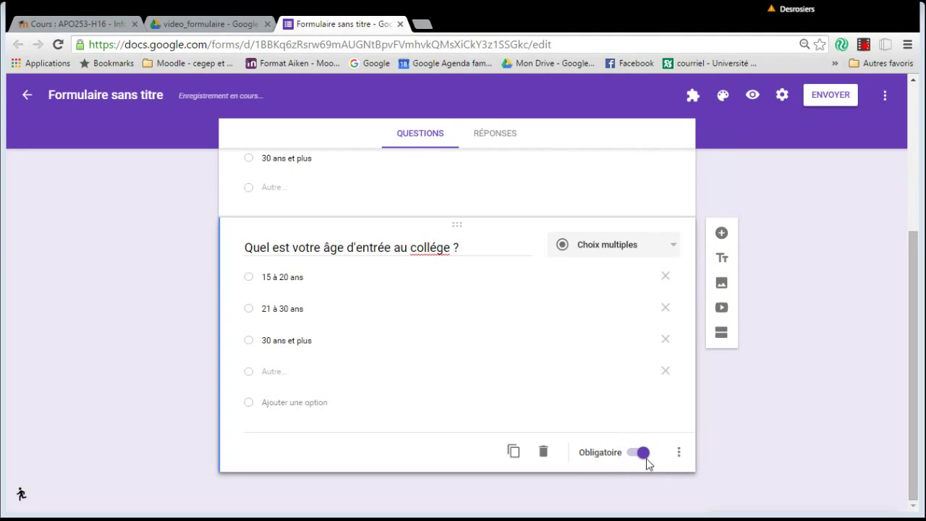
# Add a title block after the questions titled 'Merci d'avoir répondu!'.
pyautogui.click(716, 260)
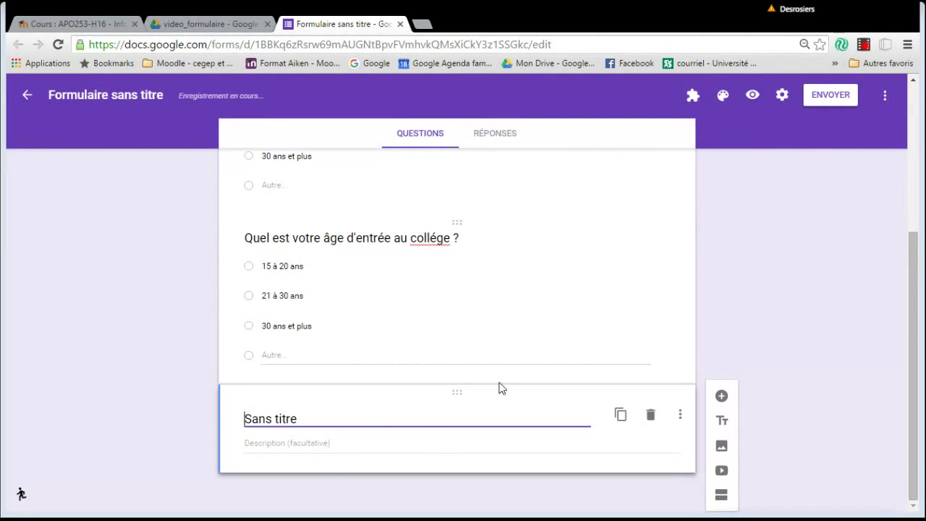
pyautogui.write("Merci d'avoir répondu")
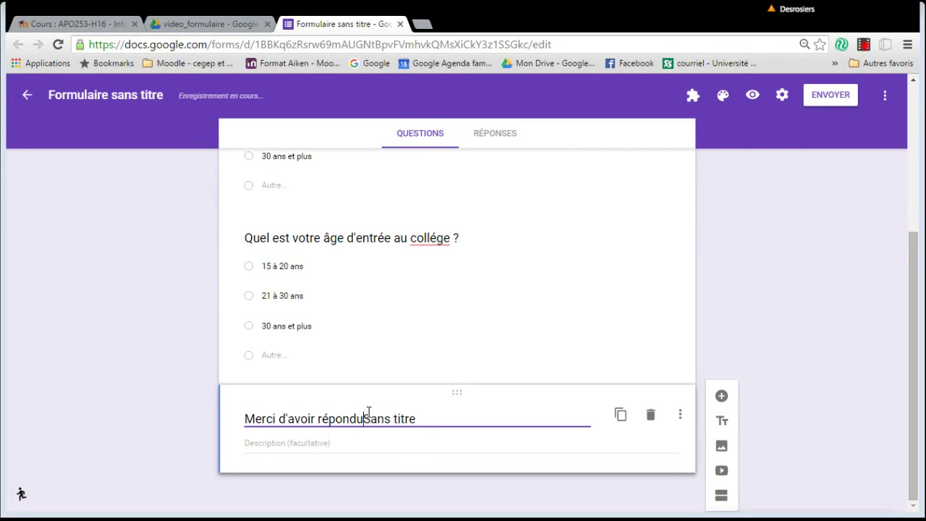
pyautogui.press('Delete')
pyautogui.press('Delete')
pyautogui.press('Delete')
pyautogui.press('Delete')
pyautogui.press('Delete')
pyautogui.press('Delete')
pyautogui.press('Delete')
pyautogui.press('Delete')
pyautogui.press('Delete')
pyautogui.press('Delete')
# Give the closing block the description 'Pour des fins de statistiques - confidentiel.'.
pyautogui.click(328, 444)
pyautogui.write('Four des fins de statistiques - con')
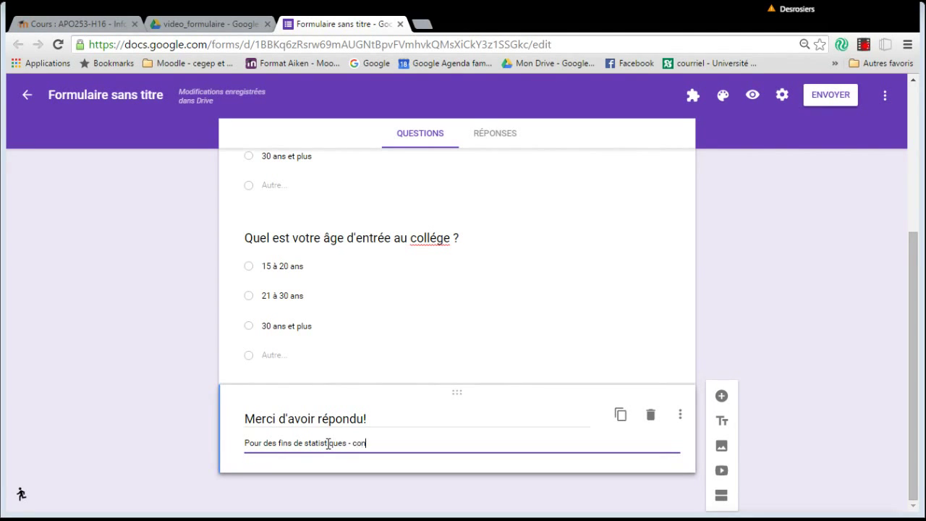
pyautogui.press('BackSpace')
pyautogui.press('BackSpace')
pyautogui.write('dentiel.')
pyautogui.click(679, 415)
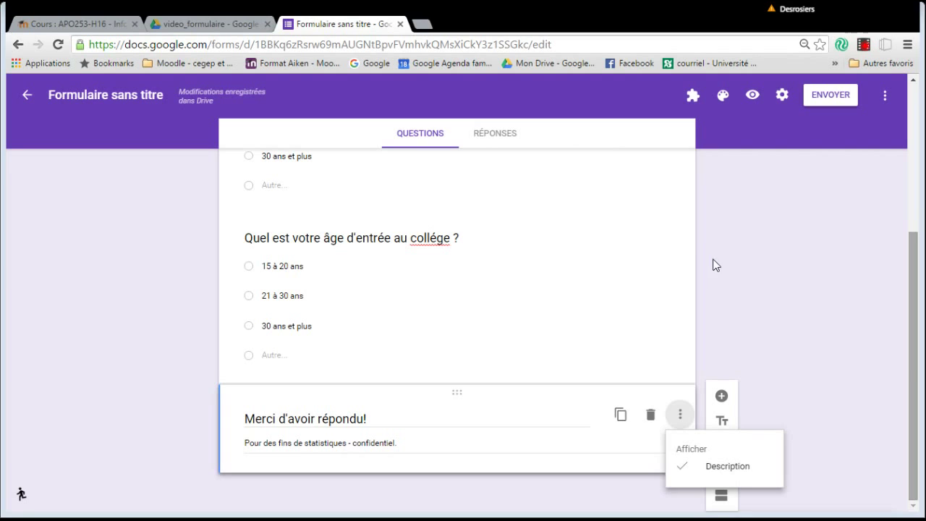
pyautogui.click(765, 289)
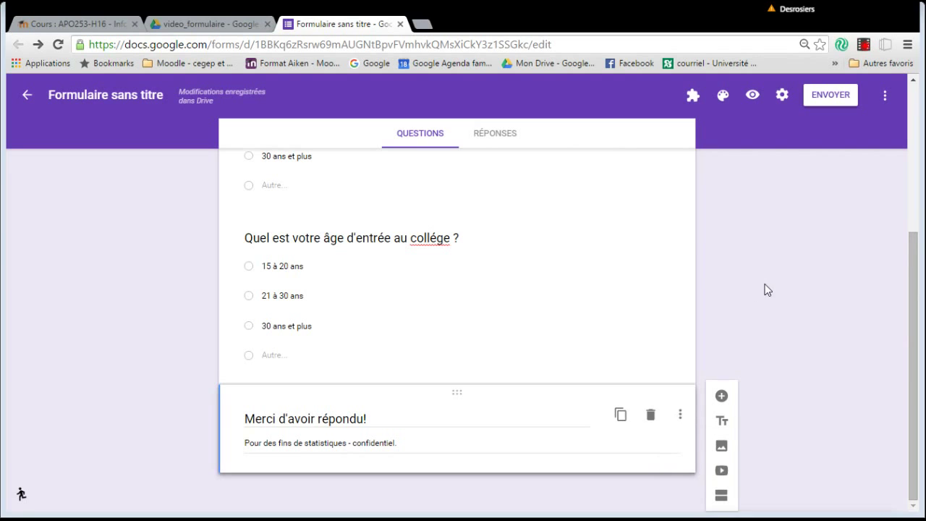
pyautogui.click(424, 272)
# Add two new blank questions around the thank-you block.
pyautogui.scroll(-1, 457, 364)
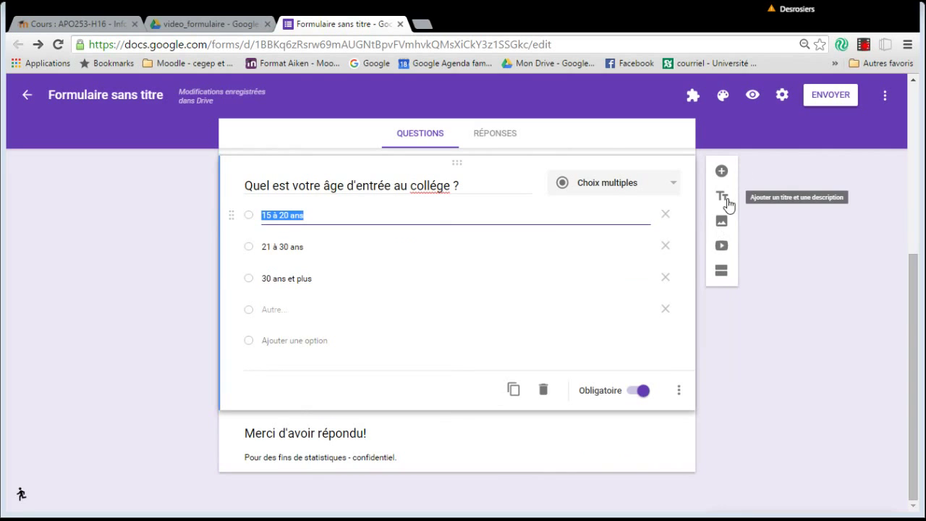
pyautogui.click(721, 174)
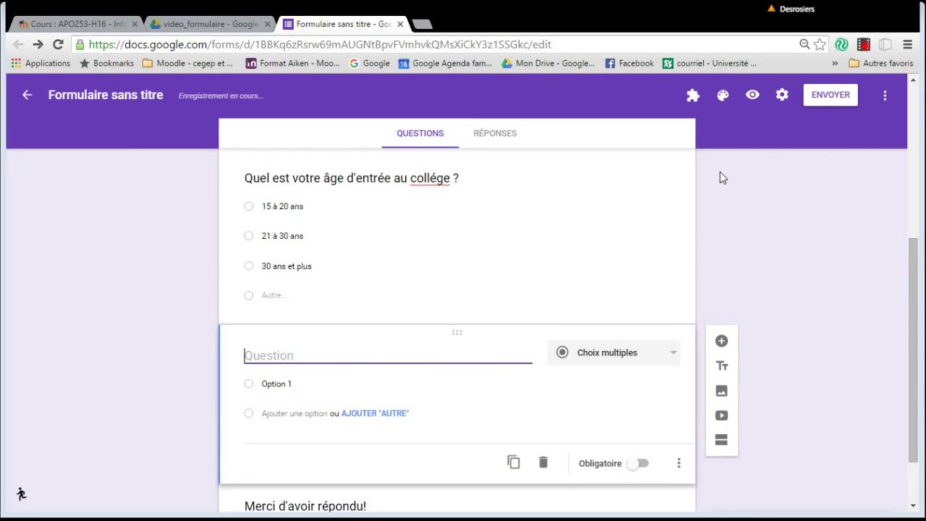
pyautogui.scroll(-1, 781, 420)
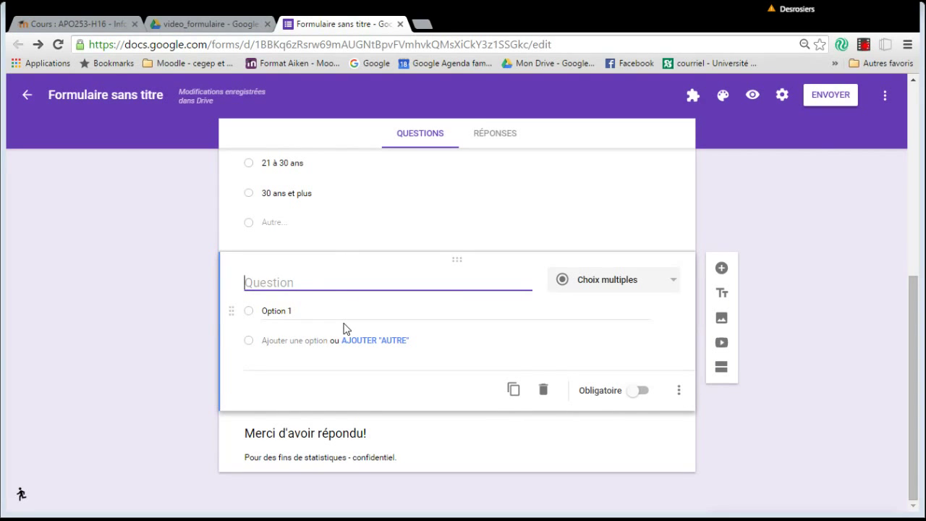
pyautogui.click(368, 437)
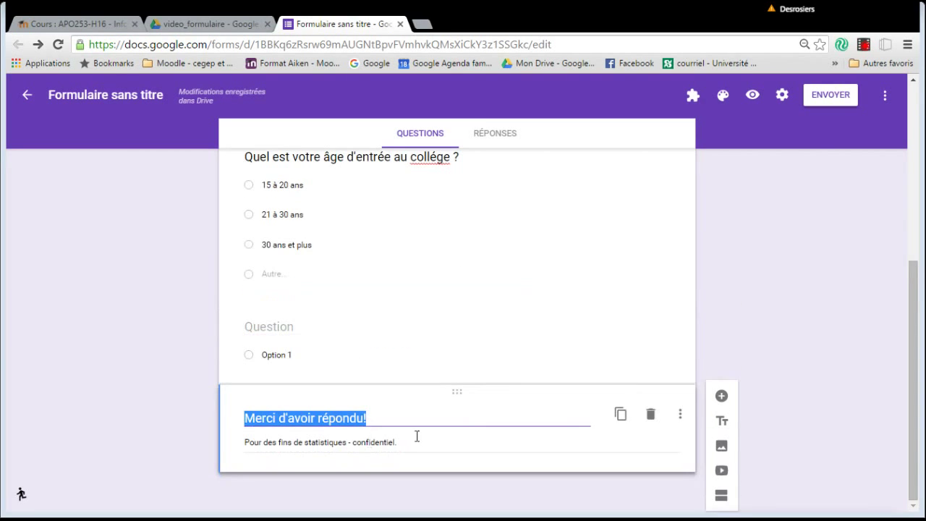
pyautogui.click(721, 397)
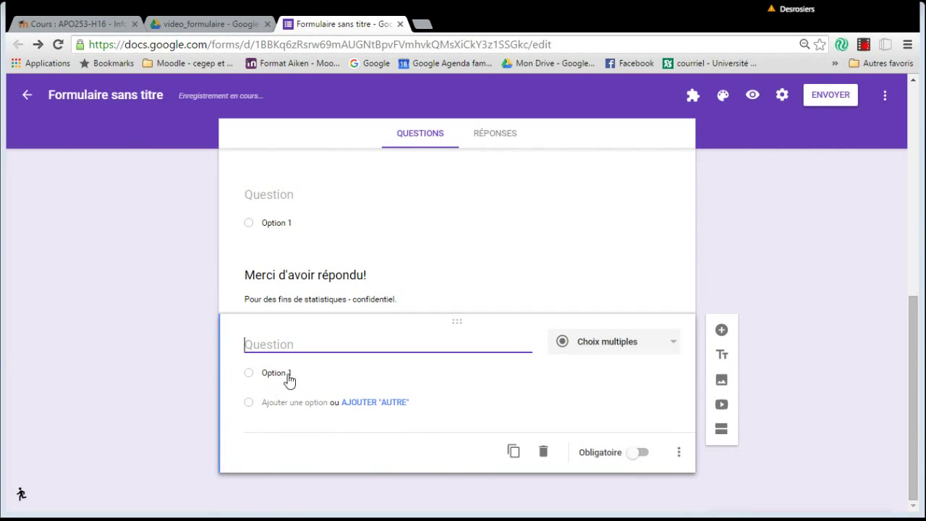
# Drag the new question above the 'Merci d'avoir répondu!' block.
pyautogui.click(415, 285)
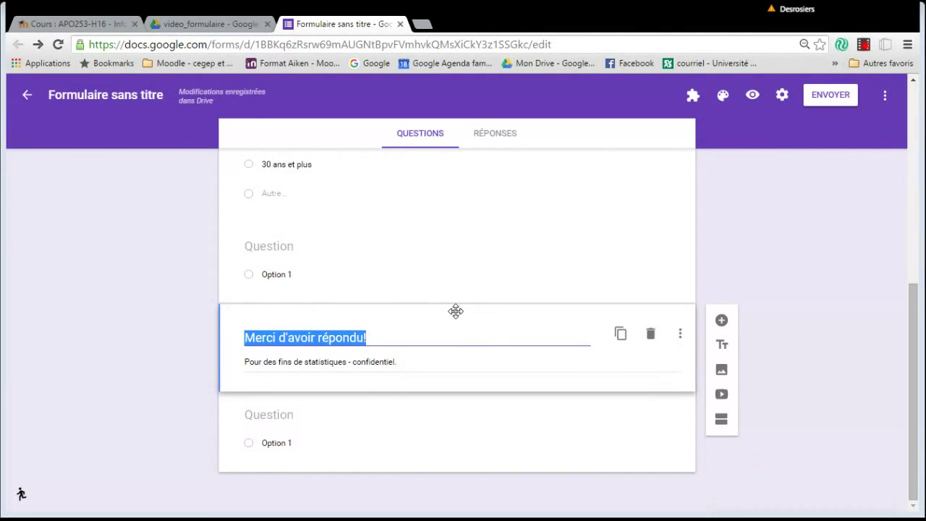
pyautogui.moveTo(459, 312); pyautogui.dragTo(457, 376)
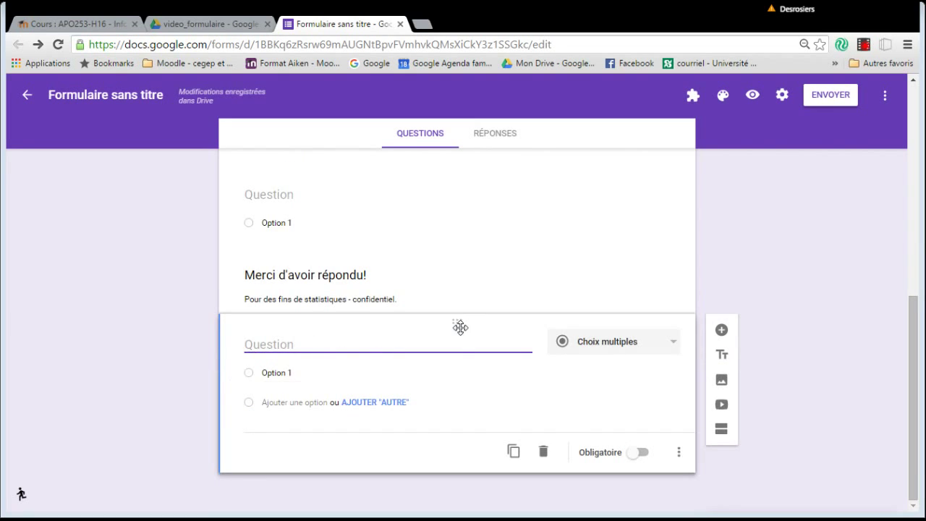
pyautogui.moveTo(458, 314); pyautogui.dragTo(455, 265)
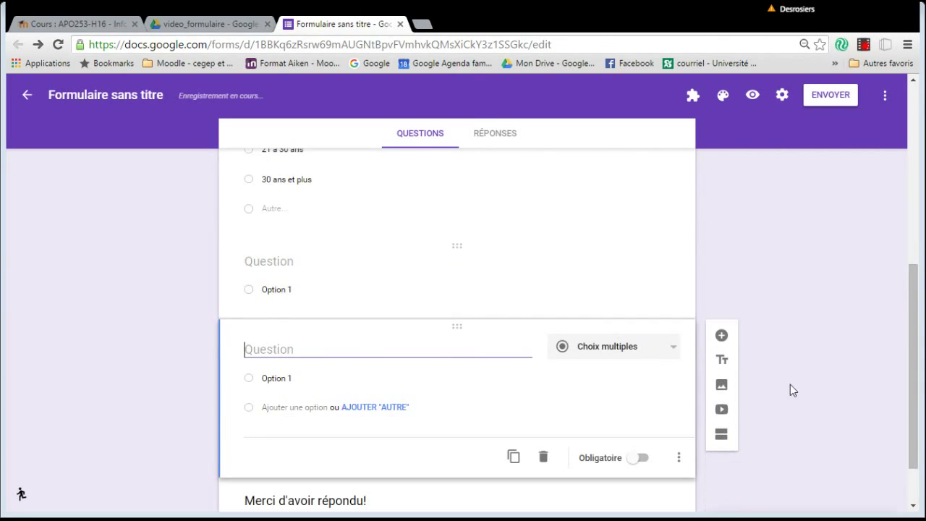
pyautogui.scroll(10, 777, 420)
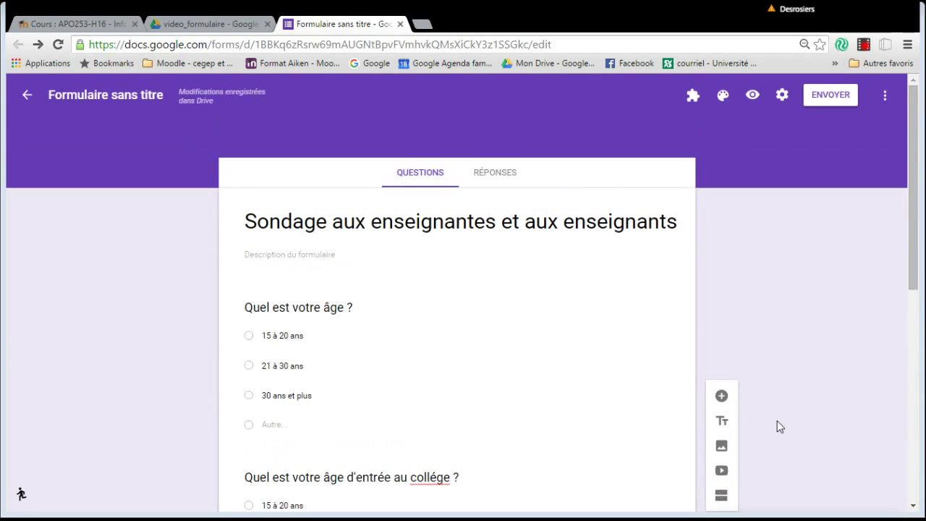
pyautogui.scroll(-10, 777, 426)
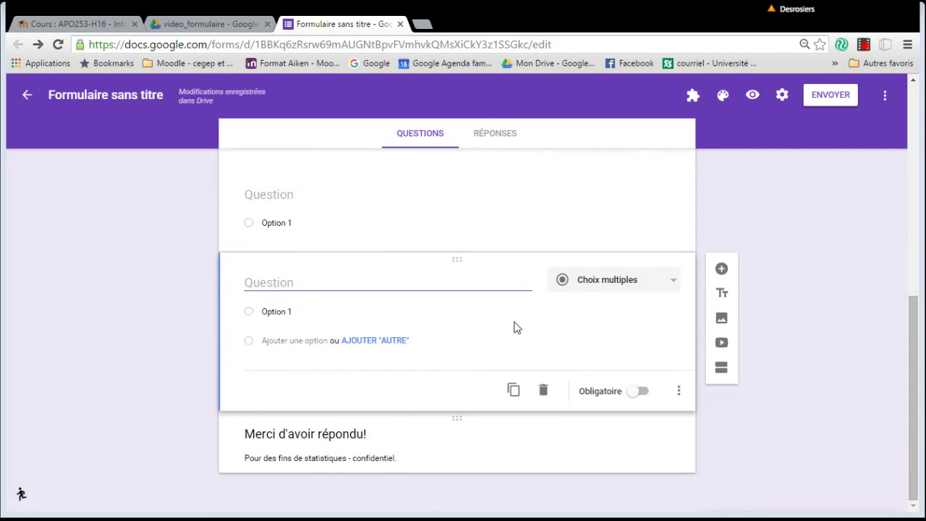
# Make the last blank question a Cases à cocher question 'Quelles sont vos passions ?'.
pyautogui.click(612, 279)
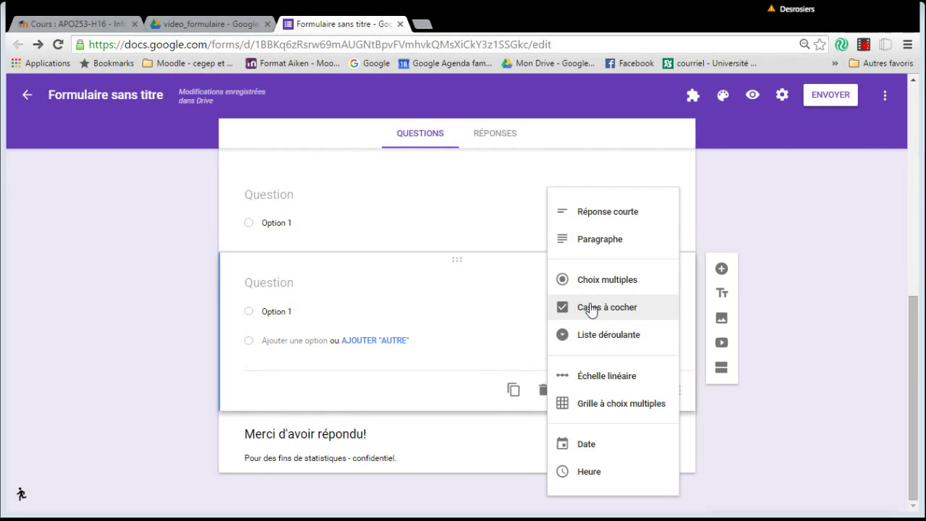
pyautogui.click(590, 308)
pyautogui.click(290, 286)
pyautogui.write('Quelle')
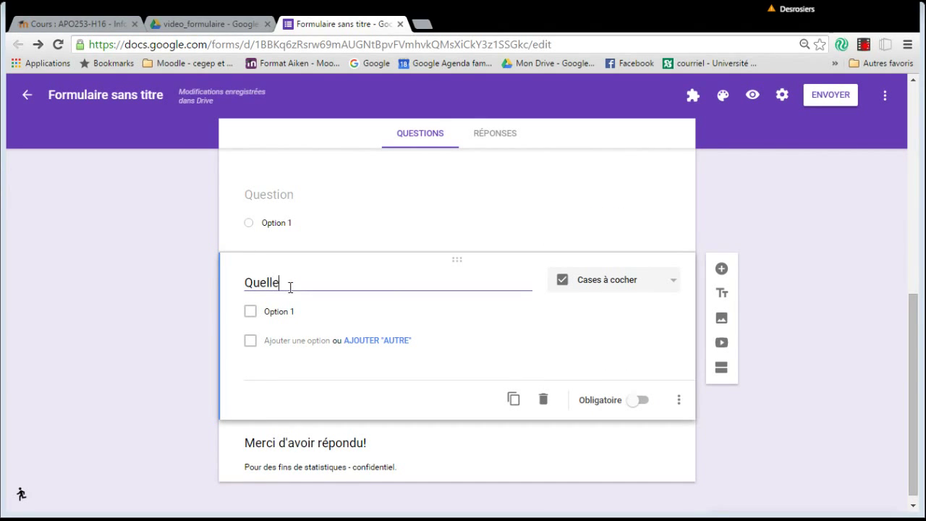
pyautogui.write('s sont vos p')
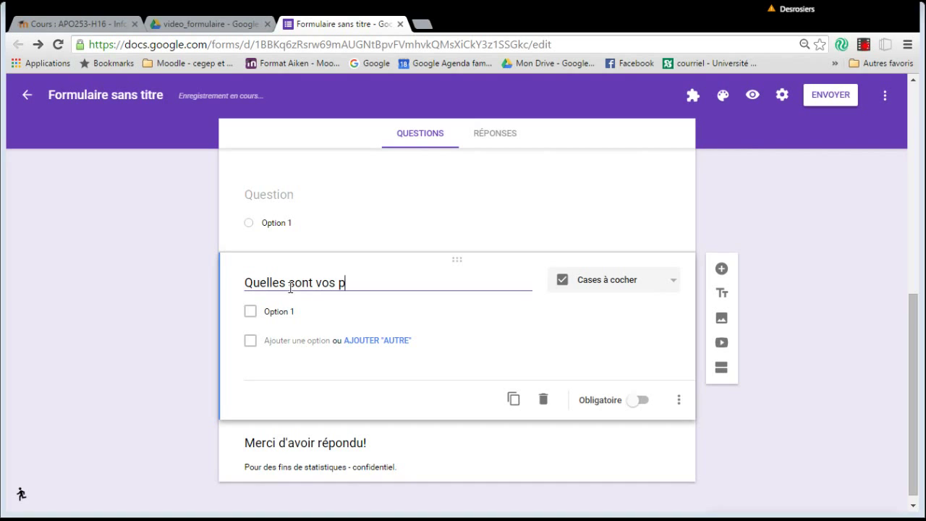
pyautogui.write('assions ?')
# Give the passions question the options camping, automobile, cuisiner and jardinage.
pyautogui.click(295, 312)
pyautogui.write('camping')
pyautogui.click(316, 340)
pyautogui.write('automobile')
pyautogui.click(300, 375)
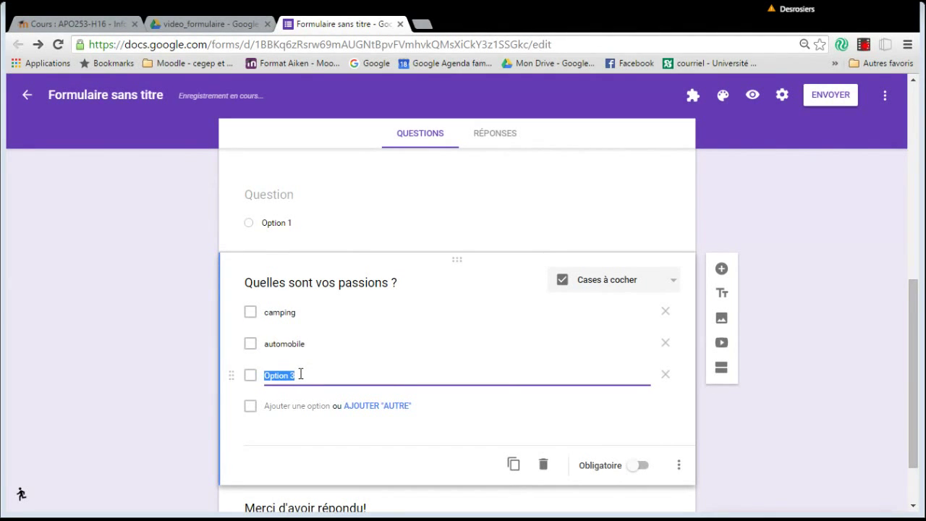
pyautogui.write('cuisiner')
pyautogui.click(290, 405)
pyautogui.write('jardinage')
pyautogui.press('Return')
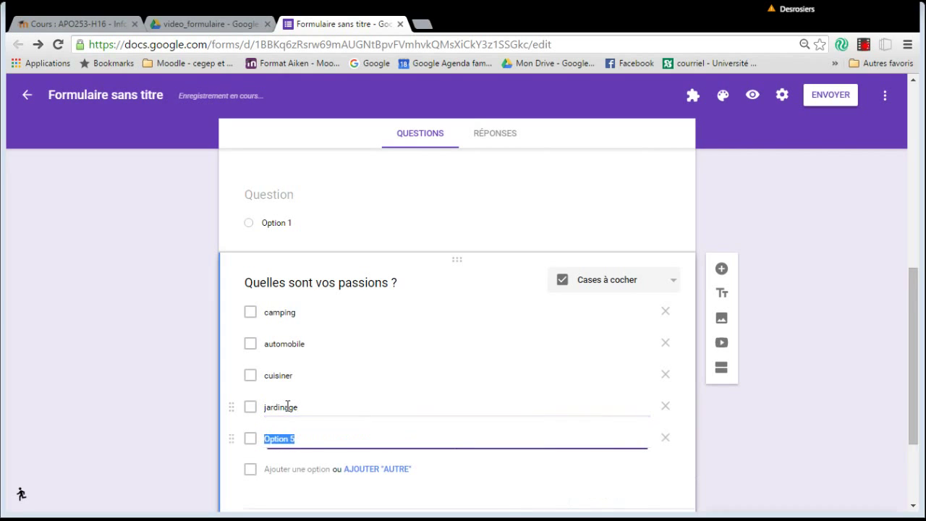
pyautogui.click(251, 318)
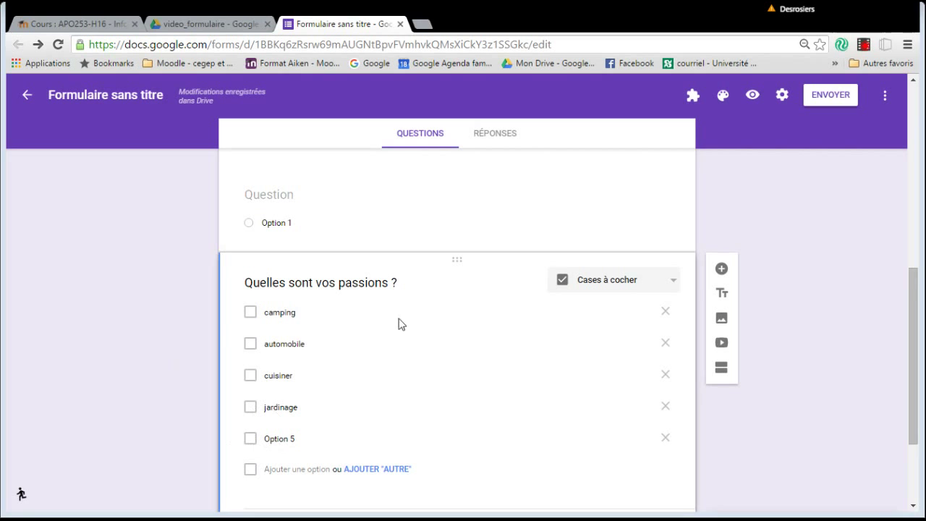
pyautogui.scroll(1, 488, 372)
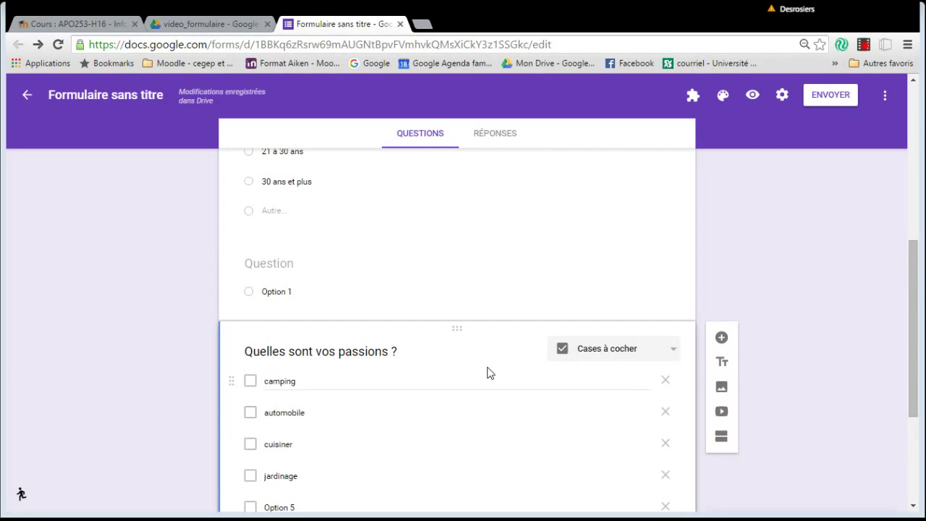
pyautogui.scroll(-3, 488, 372)
pyautogui.scroll(3, 487, 373)
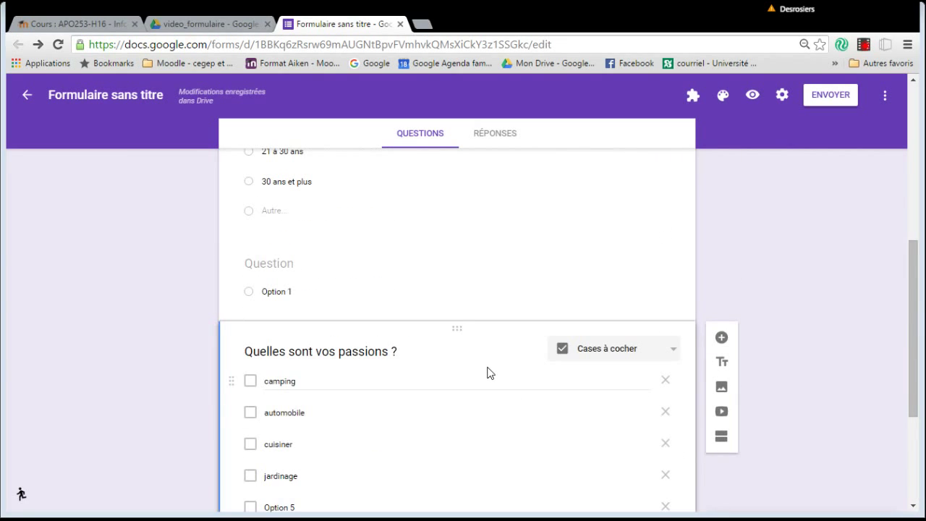
# Make the empty question a Liste déroulante titled 'Dans quel domaine enseignez-vous ?'.
pyautogui.click(395, 267)
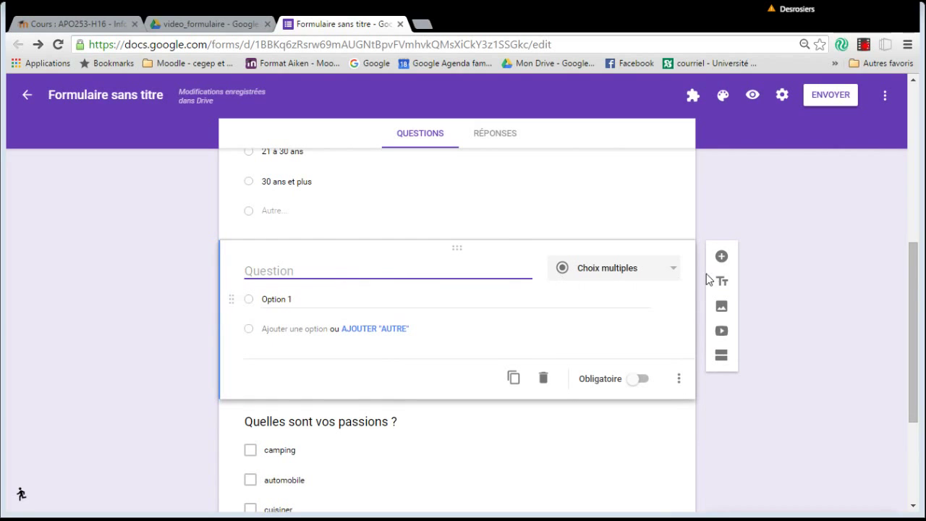
pyautogui.click(669, 277)
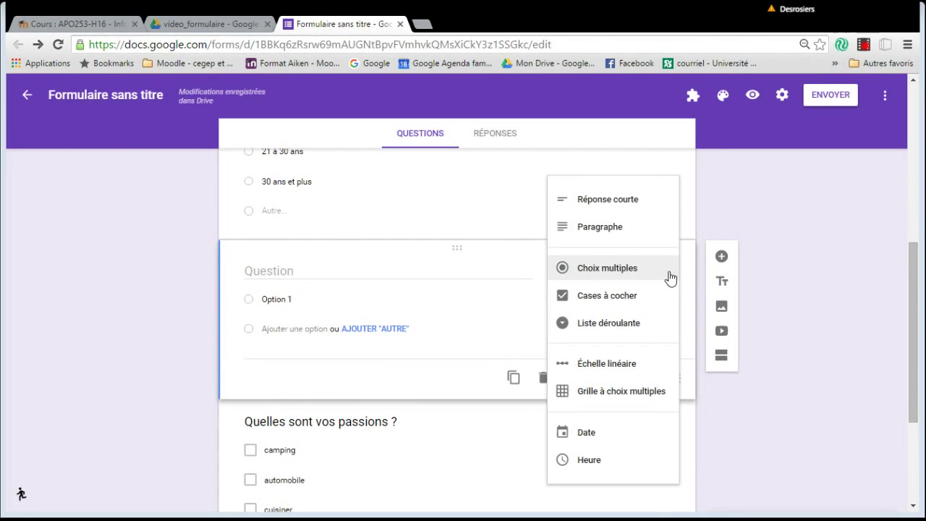
pyautogui.click(628, 324)
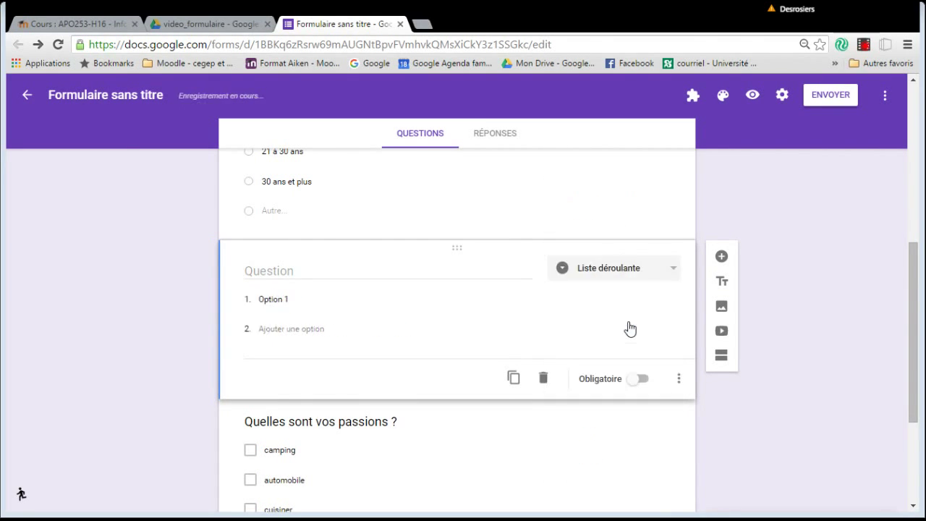
pyautogui.click(271, 297)
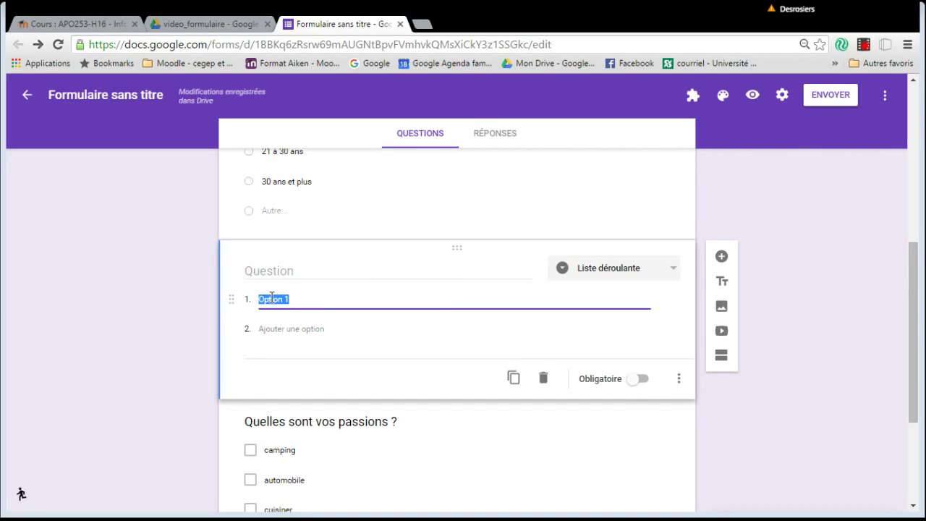
pyautogui.click(280, 273)
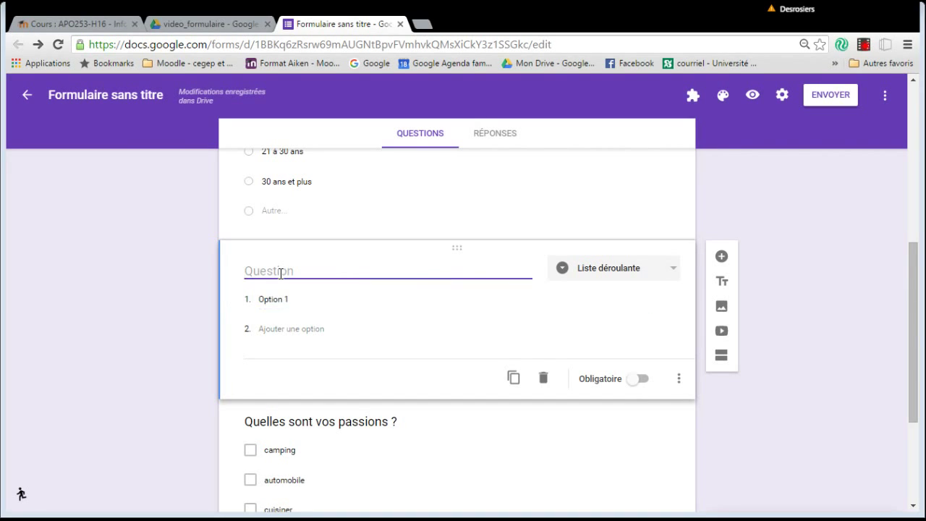
pyautogui.write('Dans ')
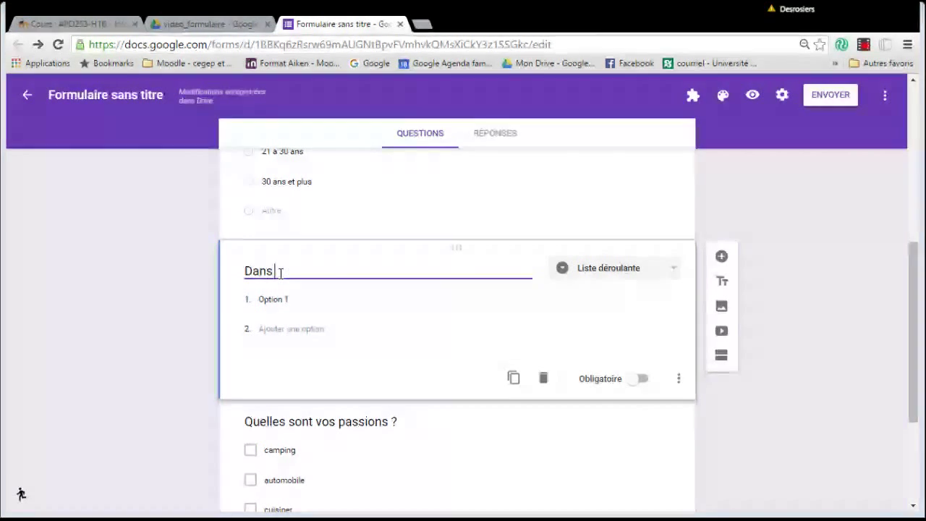
pyautogui.write('quel doma')
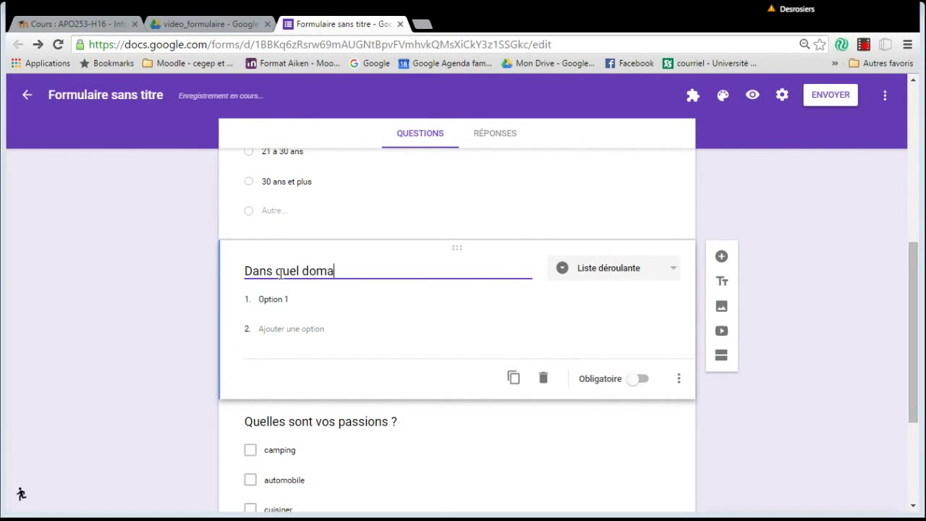
pyautogui.write('ine enseig')
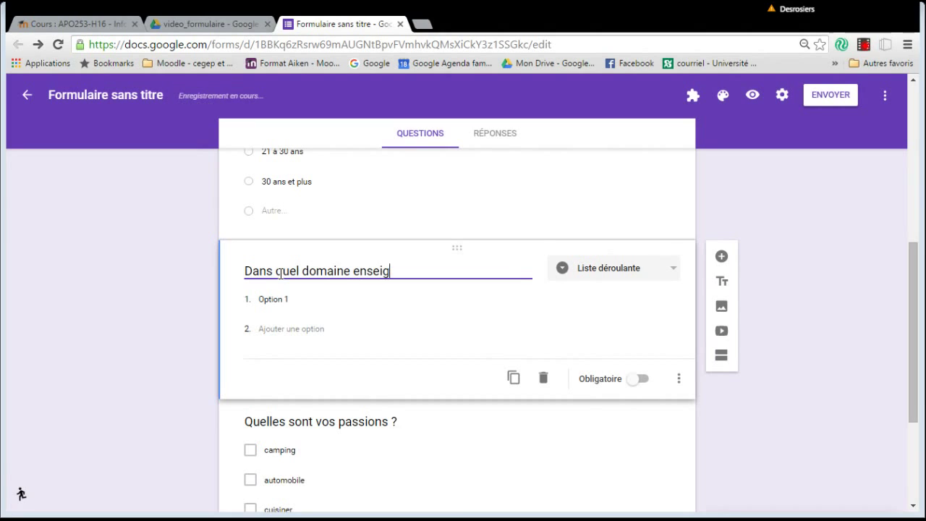
pyautogui.write('nez-vous ?')
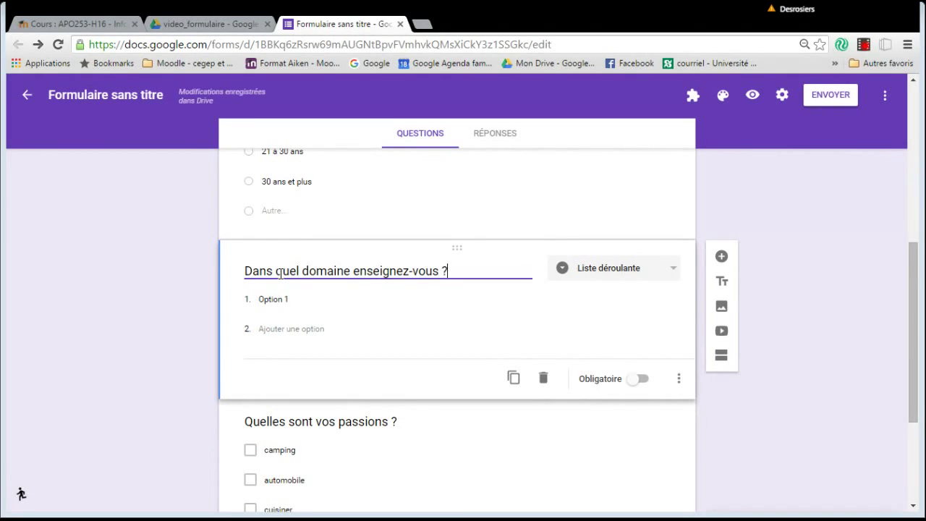
# Enter the first three formation choices, ending with 'formation générale'.
pyautogui.click(296, 300)
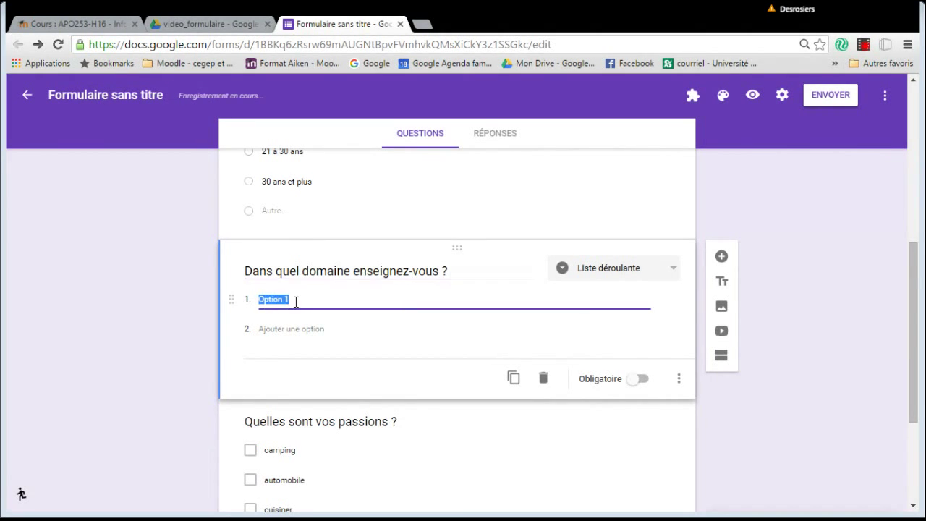
pyautogui.write('formation')
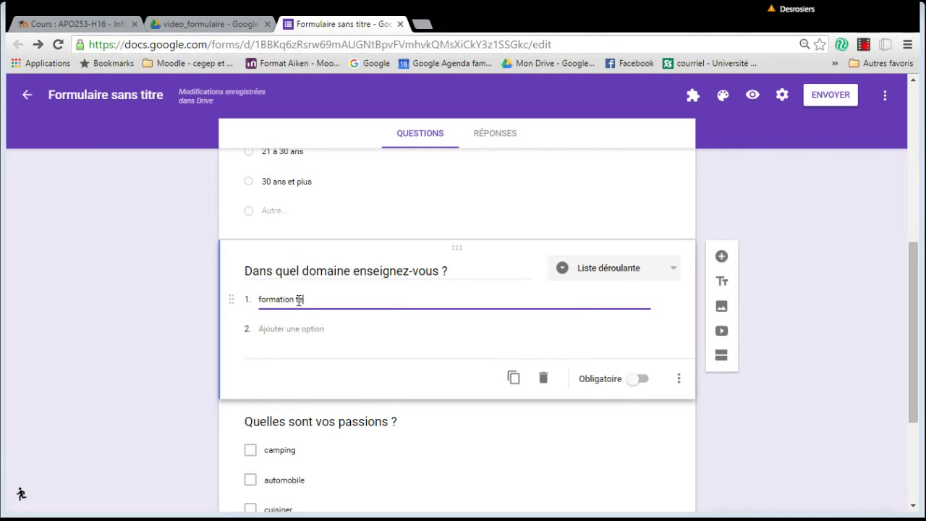
pyautogui.write(' technique')
pyautogui.click(293, 330)
pyautogui.write('fo')
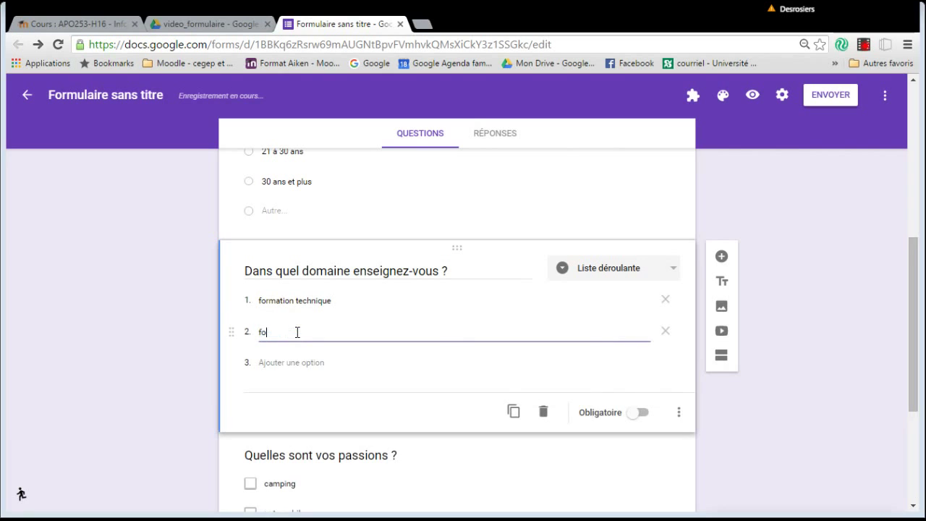
pyautogui.write('rmation préuniversitaire')
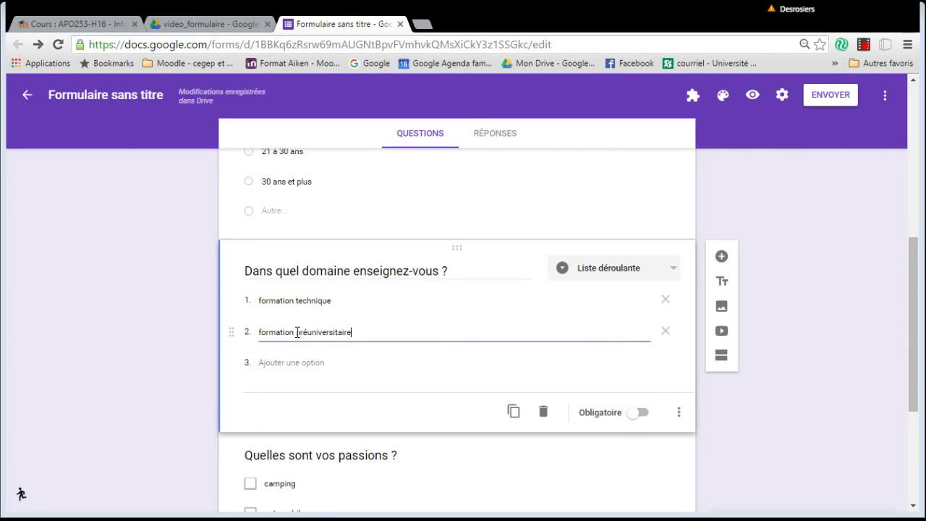
pyautogui.click(306, 363)
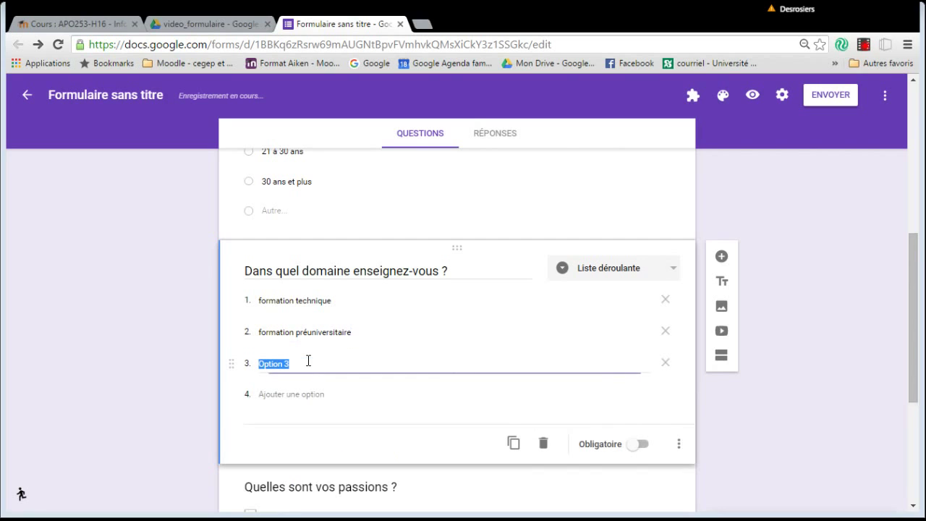
pyautogui.write('formation générale')
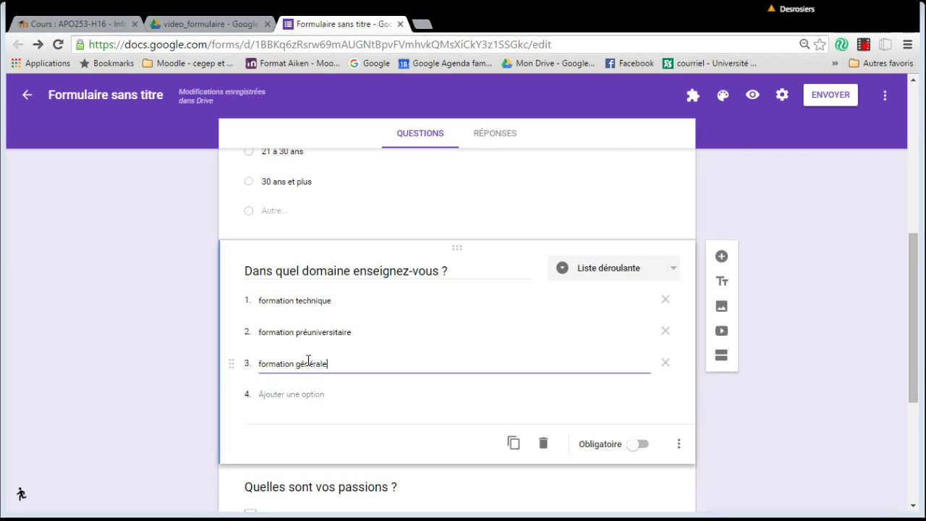
# Add a fourth formation choice and a final 'Plusieurs de ces choix' option.
pyautogui.click(300, 394)
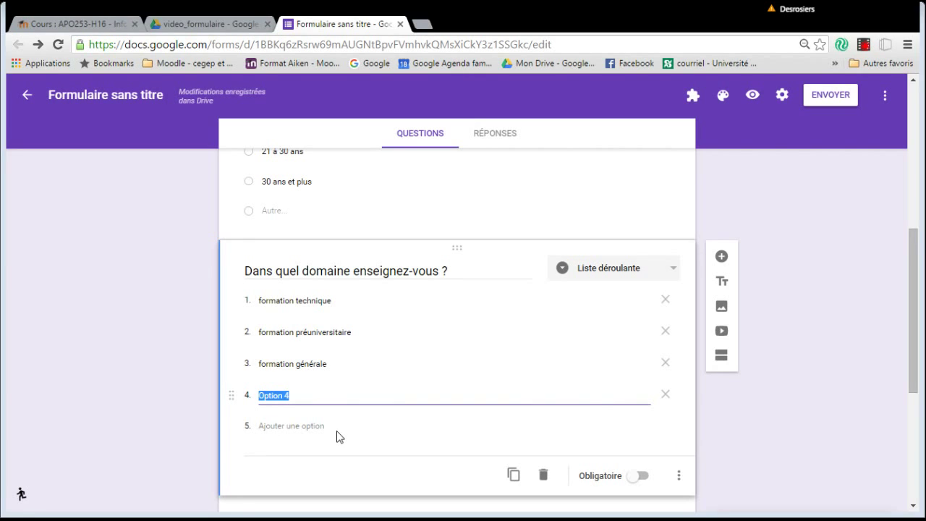
pyautogui.write('formation spécifique')
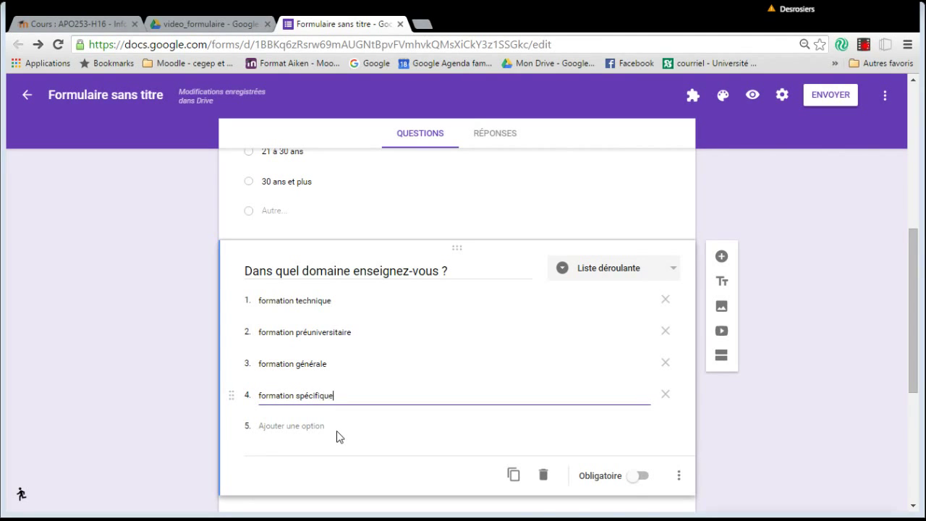
pyautogui.click(337, 434)
pyautogui.write('formati')
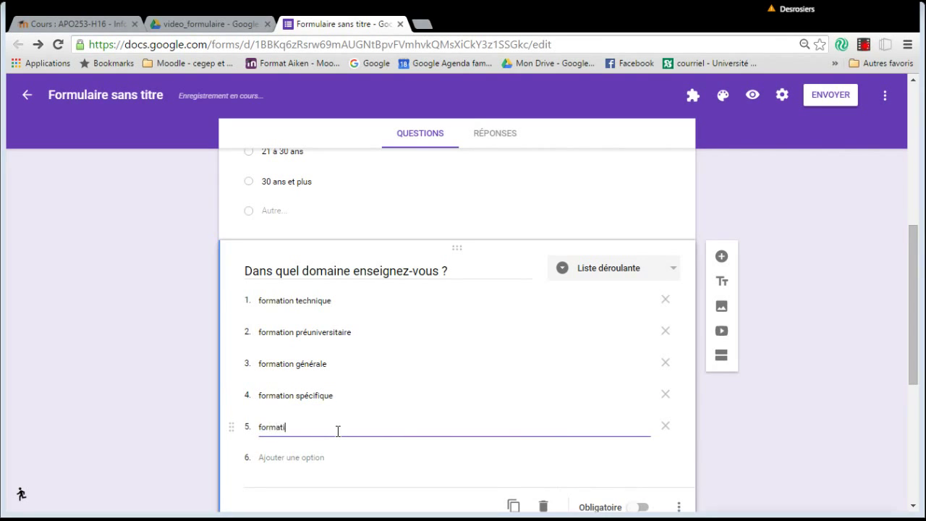
pyautogui.write('on')
pyautogui.press('BackSpace')
pyautogui.press('BackSpace')
pyautogui.write('Plusieur s')
pyautogui.write('s d')
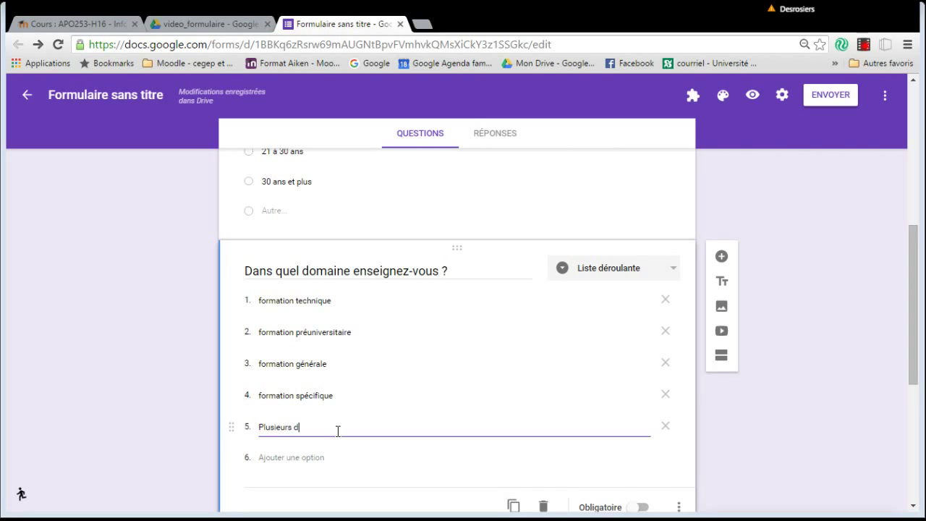
pyautogui.write('e ces choix')
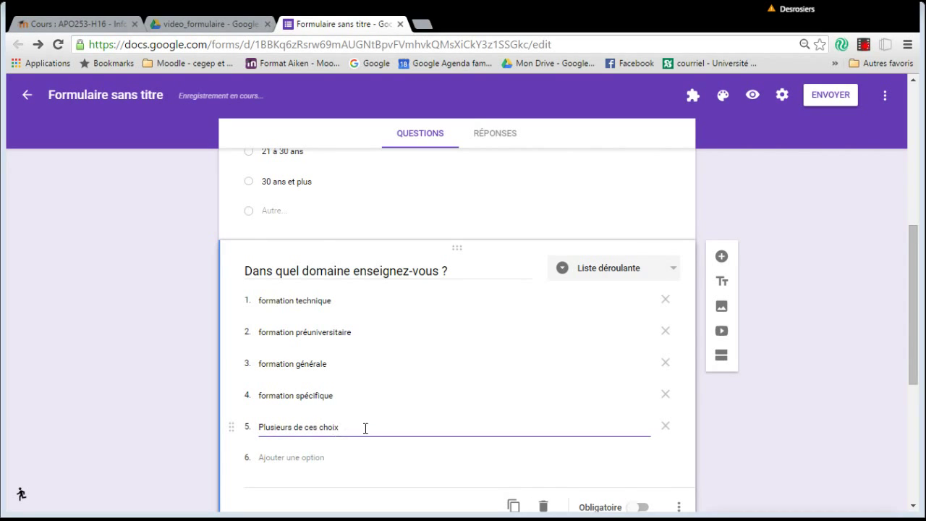
pyautogui.scroll(-2, 398, 285)
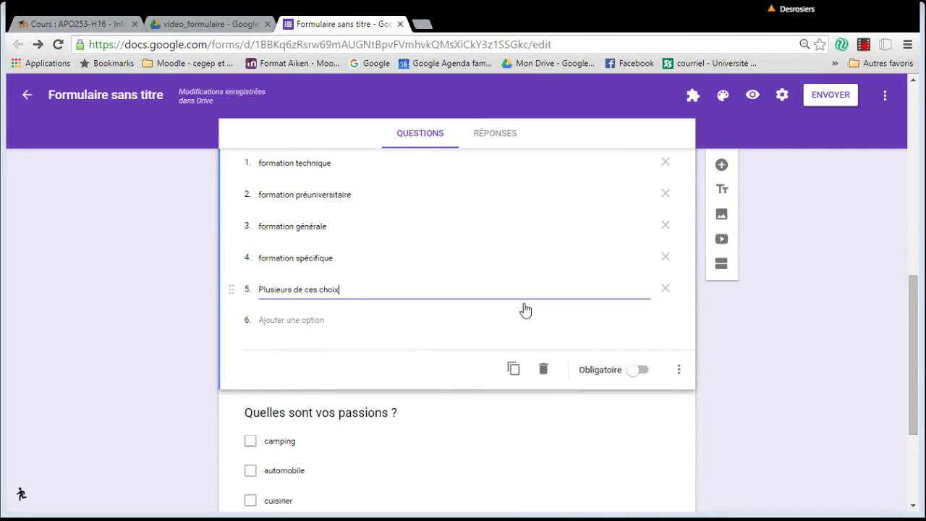
# Add a question 'Autres, veuillez précisez' with only a free-text Autre answer.
pyautogui.click(720, 165)
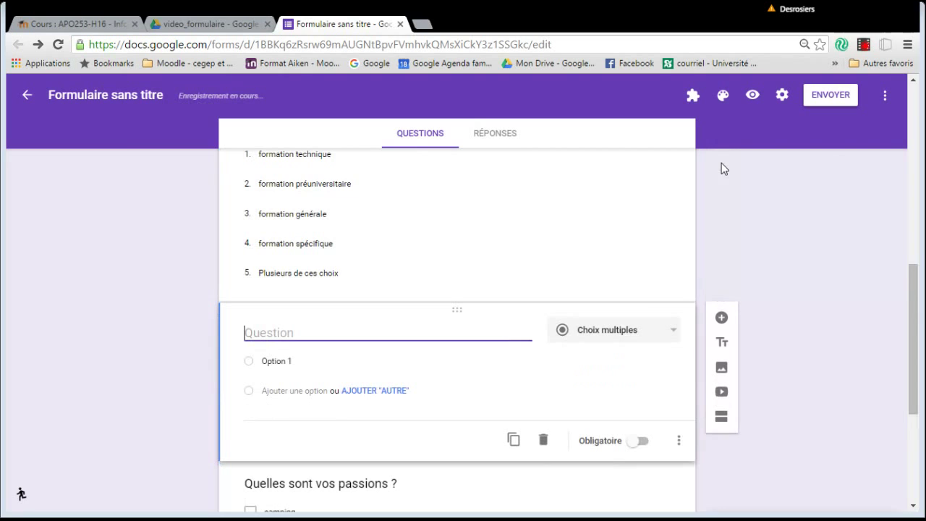
pyautogui.write('Autres, v')
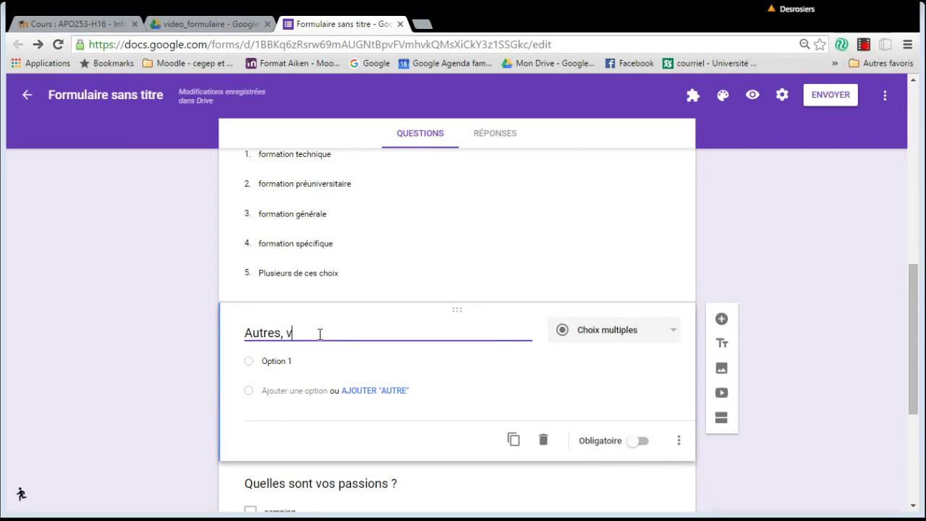
pyautogui.write('euillez ')
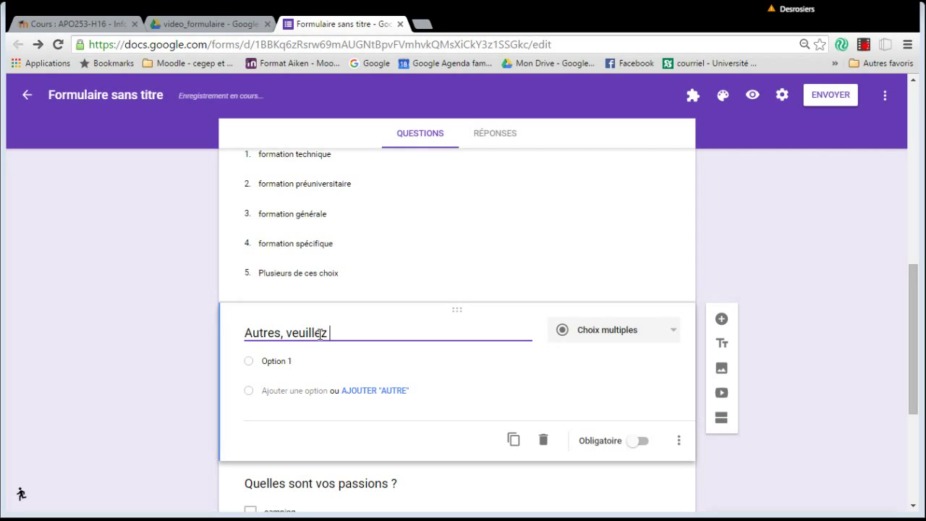
pyautogui.write('précisez')
pyautogui.click(375, 390)
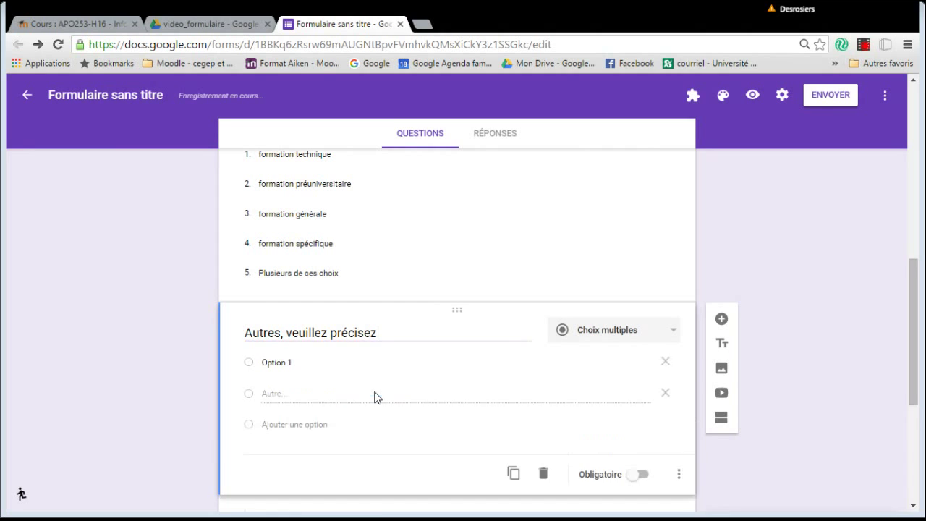
pyautogui.click(665, 364)
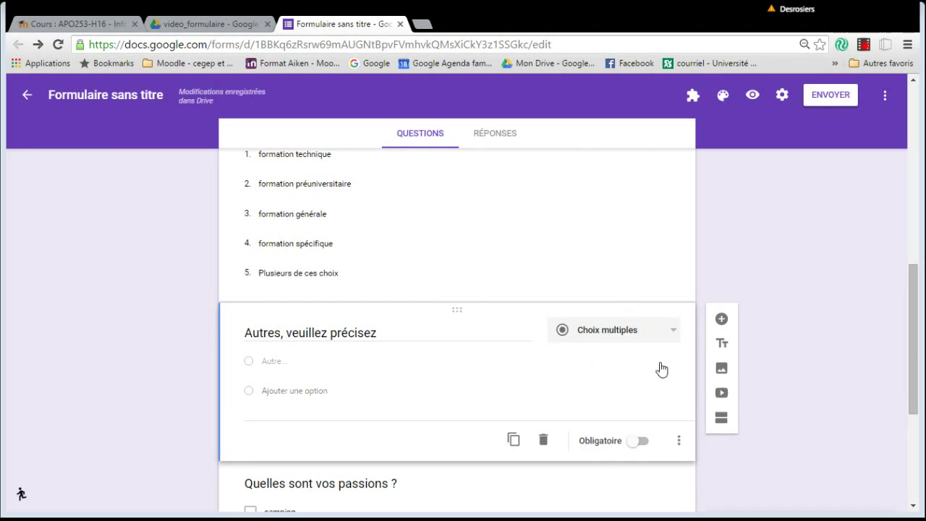
# Add a new blank question below the 'Quelles sont vos passions ?' question.
pyautogui.scroll(-3, 641, 384)
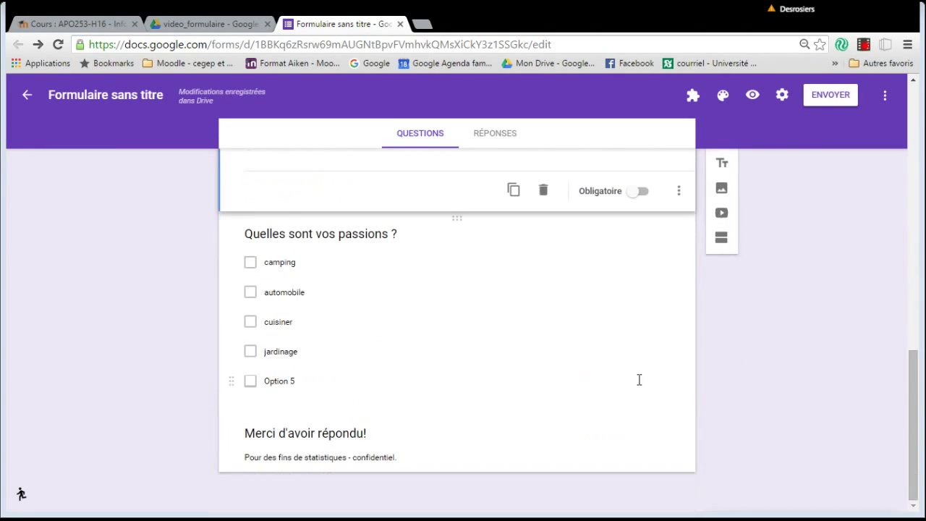
pyautogui.click(427, 438)
pyautogui.click(390, 325)
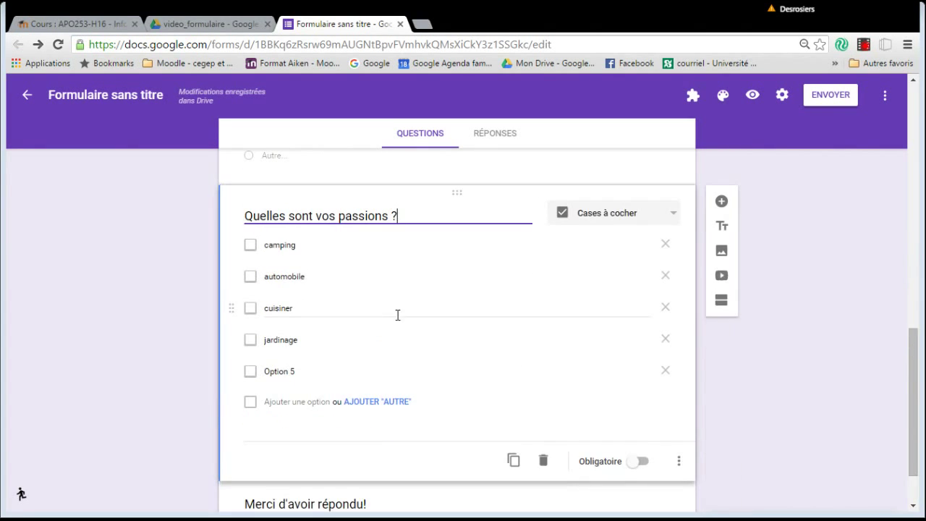
pyautogui.click(721, 203)
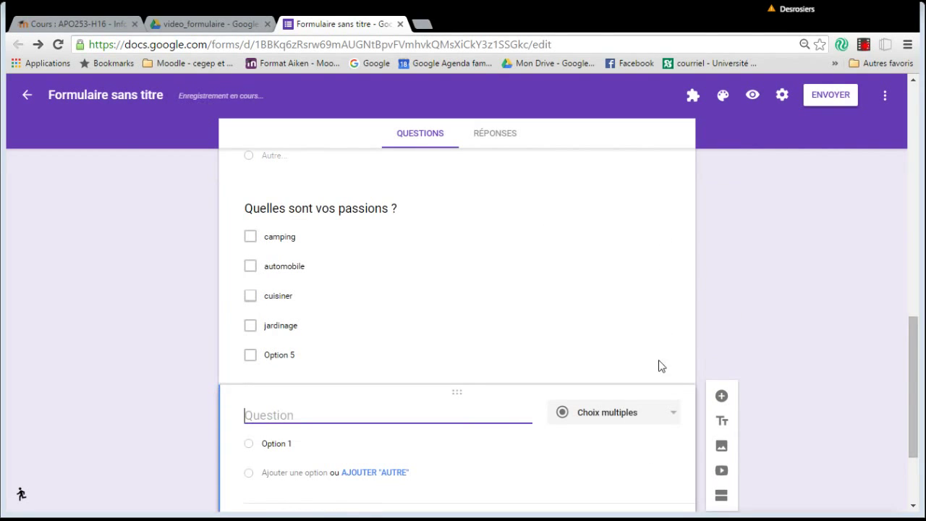
# Show the question-type list for the new blank question under the passions question.
pyautogui.click(669, 411)
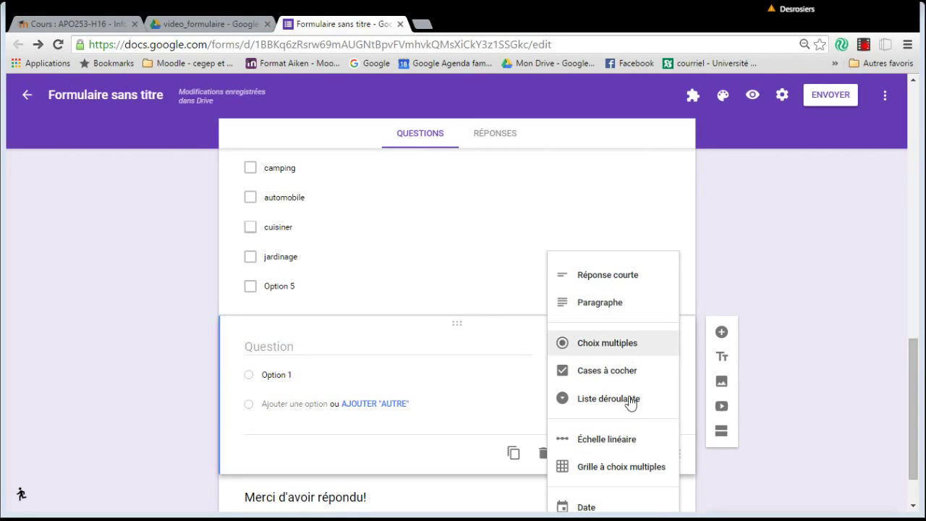
pyautogui.scroll(-1, 643, 402)
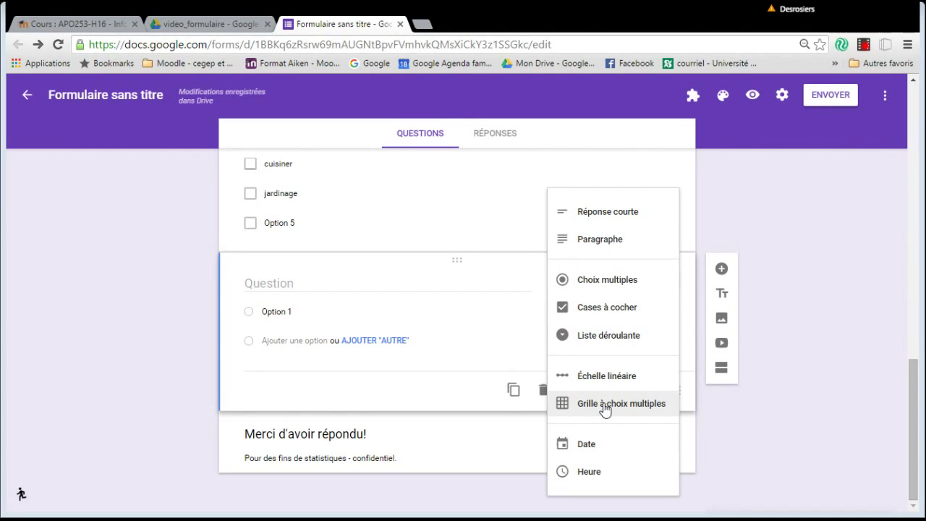
# Make the question a multiple-choice grid with rows 'activité cinéma' and 'activité relaxation'.
pyautogui.click(605, 406)
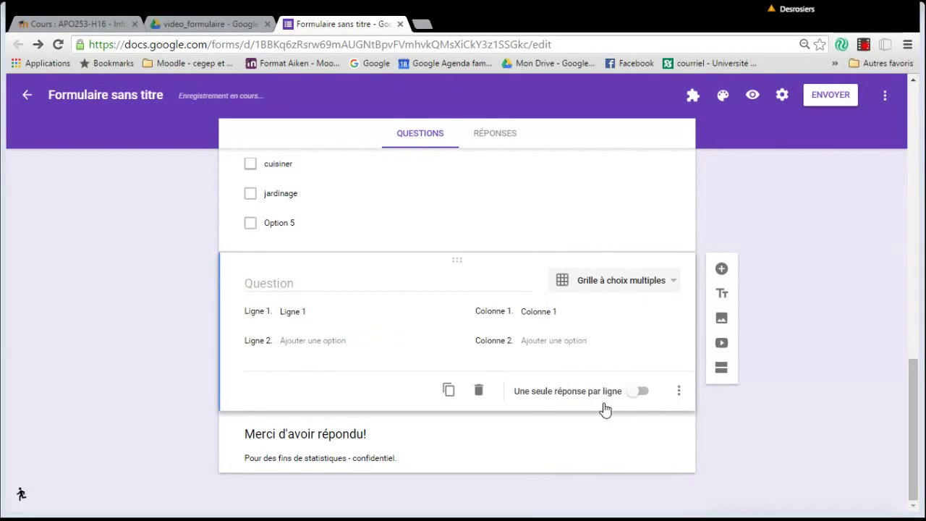
pyautogui.click(311, 311)
pyautogui.write('activité cinéma')
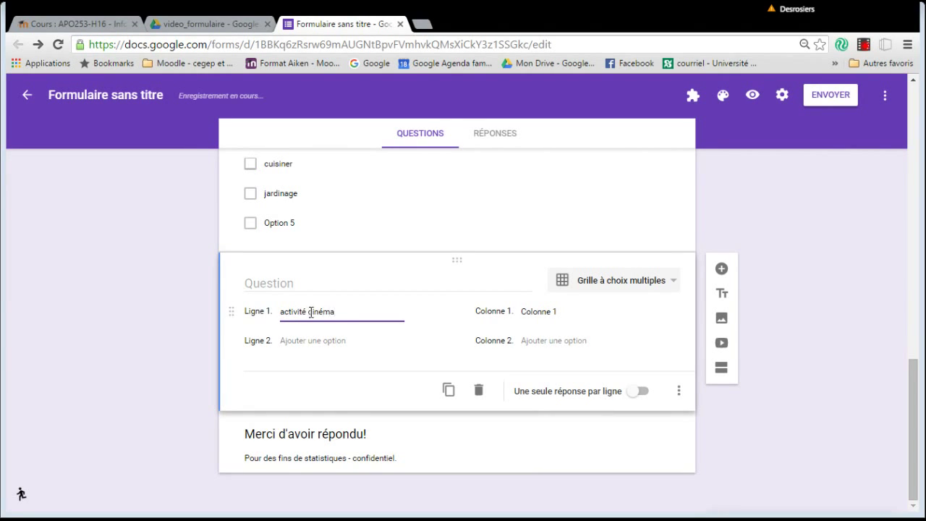
pyautogui.click(311, 340)
pyautogui.write('activité relaxation')
pyautogui.click(324, 373)
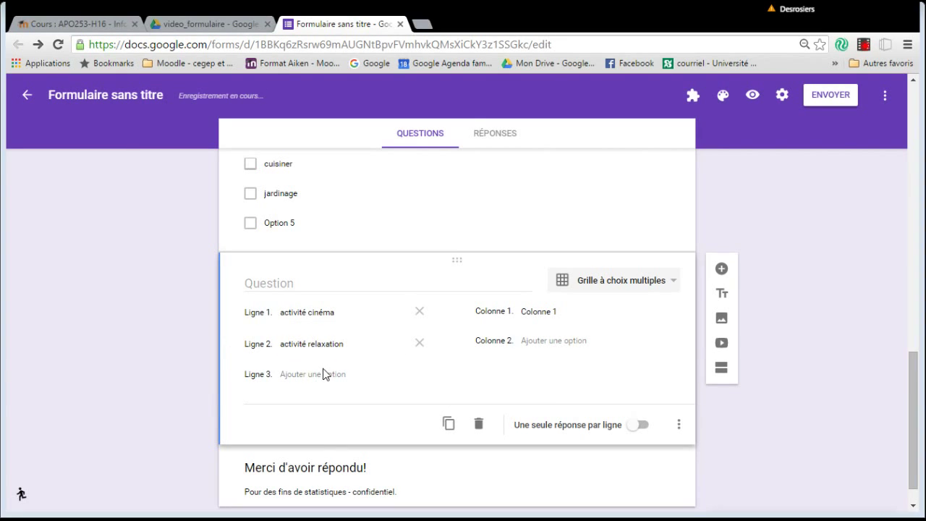
# Add a third grid row labelled 'activité improvisation'.
pyautogui.scroll(-1, 324, 374)
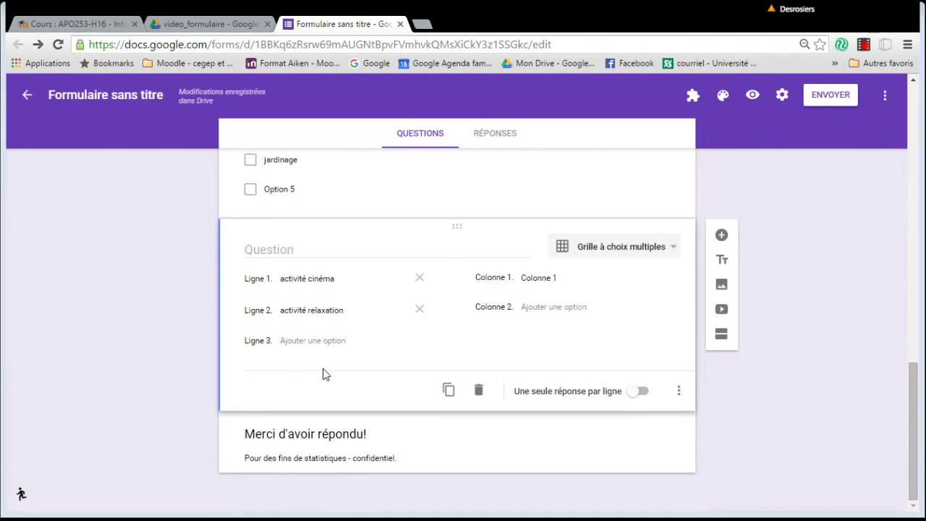
pyautogui.click(326, 341)
pyautogui.write('a')
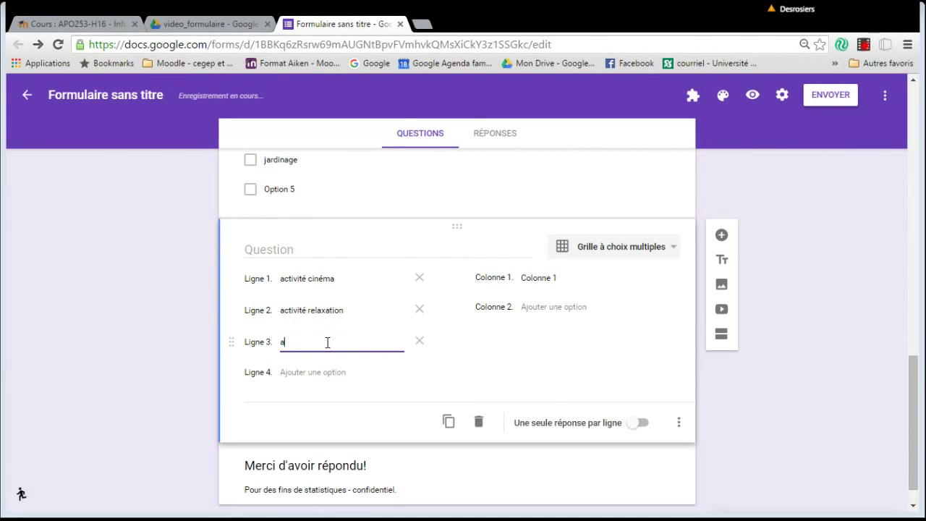
pyautogui.write('CT')
pyautogui.press('BackSpace')
pyautogui.press('BackSpace')
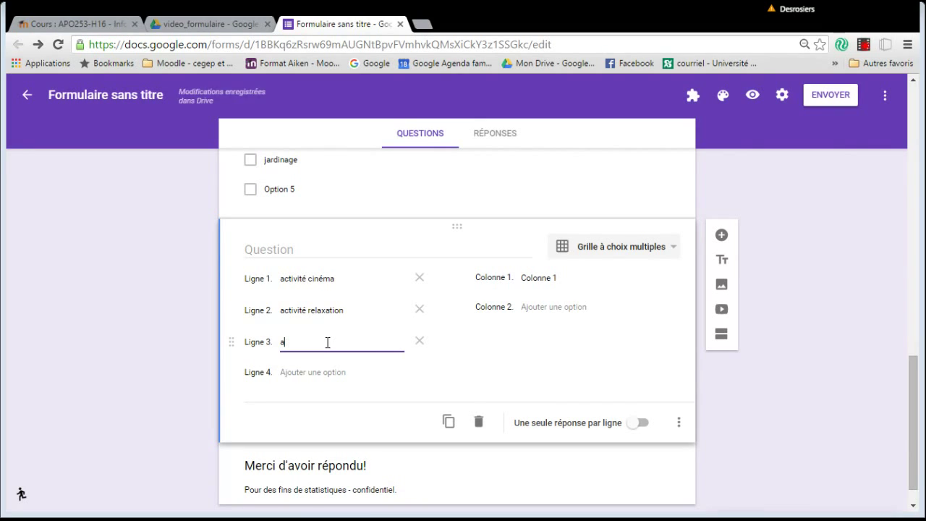
pyautogui.write('ctivité impro')
pyautogui.press('BackSpace')
pyautogui.write('visation')
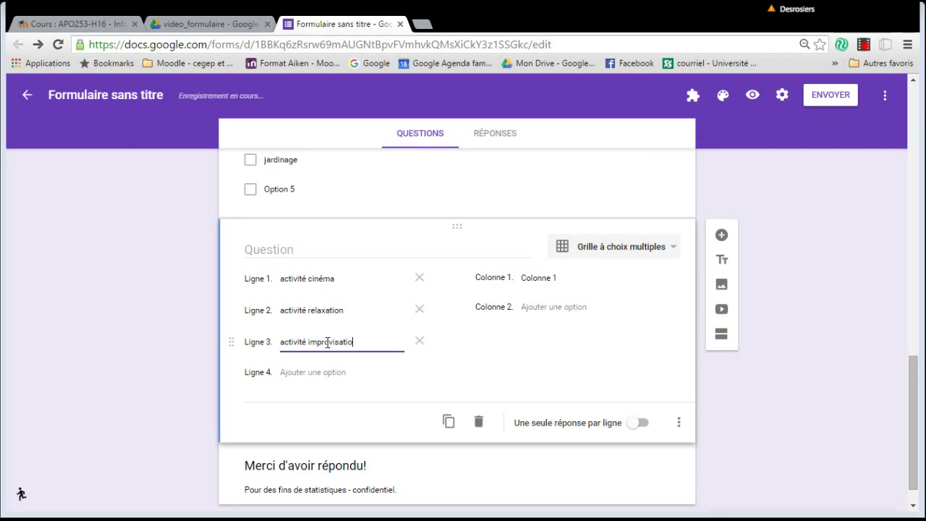
# Label grid columns 1–3 '1- tout à fait d'accrod', 'd'accord' and 'moyennement d'accord'.
pyautogui.click(547, 278)
pyautogui.write('1- tout')
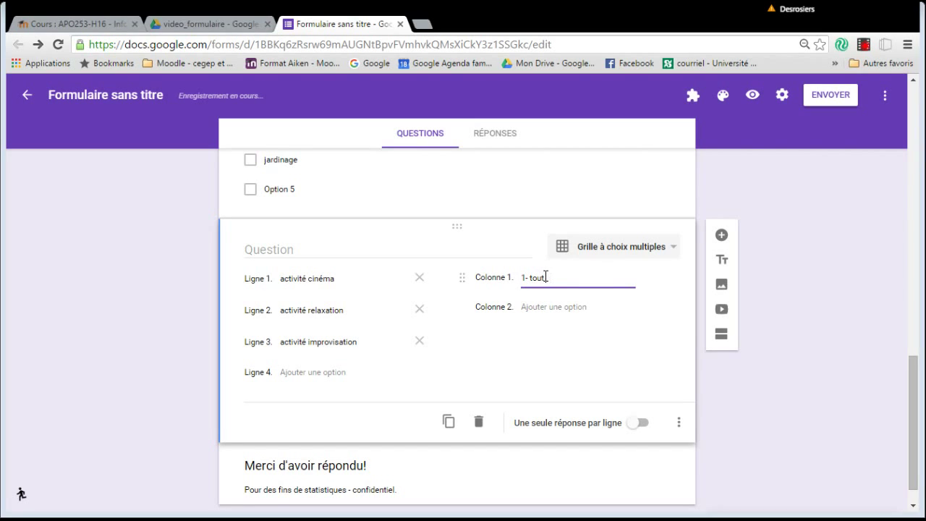
pyautogui.write(" à fait d'accrod")
pyautogui.click(549, 309)
pyautogui.write("d'accord")
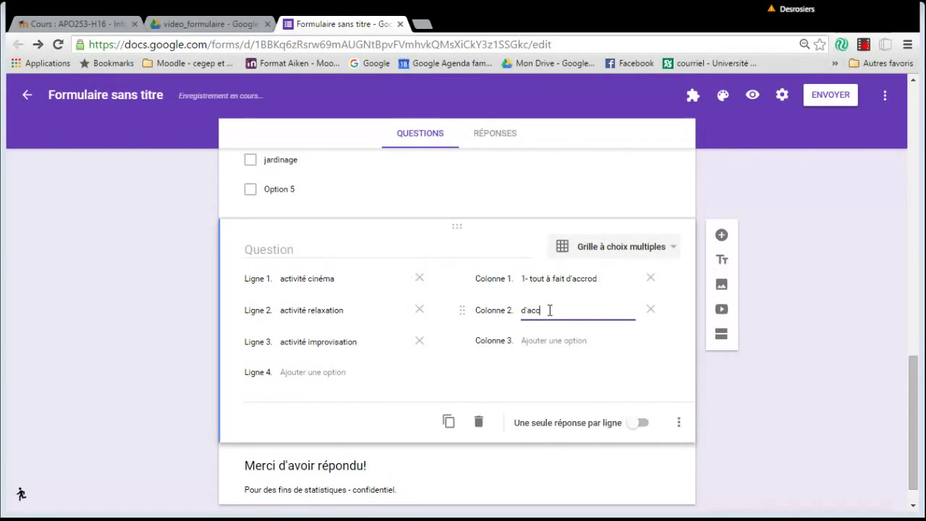
pyautogui.click(564, 341)
pyautogui.write('moeynne')
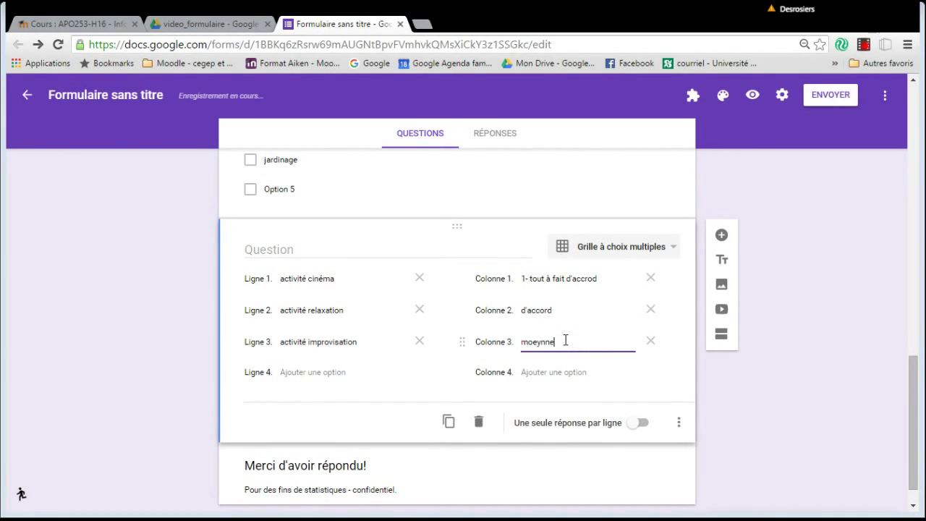
pyautogui.press('BackSpace')
pyautogui.press('BackSpace')
pyautogui.press('BackSpace')
pyautogui.press('BackSpace')
pyautogui.press('BackSpace')
pyautogui.write("yennement d'Accord")
pyautogui.tripleClick(593, 341)
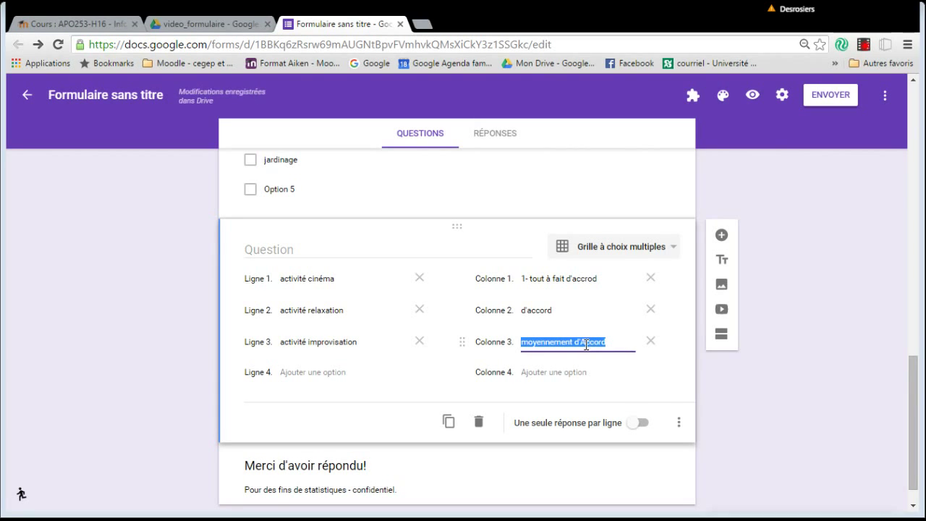
pyautogui.click(586, 342)
pyautogui.press('BackSpace')
pyautogui.write('a')
# Add columns 'pas d'accord', 'pas du tout d'accord' and 'ne veux pas répondre'.
pyautogui.click(575, 372)
pyautogui.write("pas d'accord")
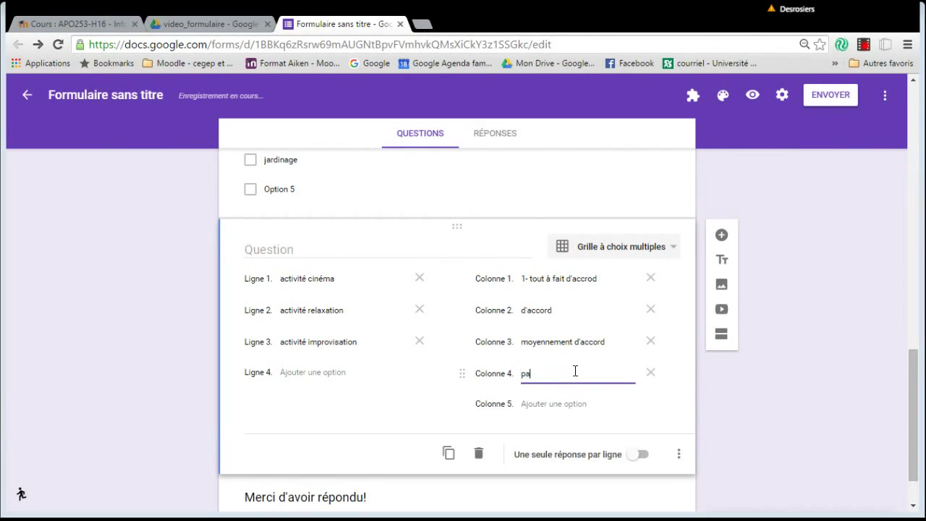
pyautogui.click(557, 403)
pyautogui.write('pa')
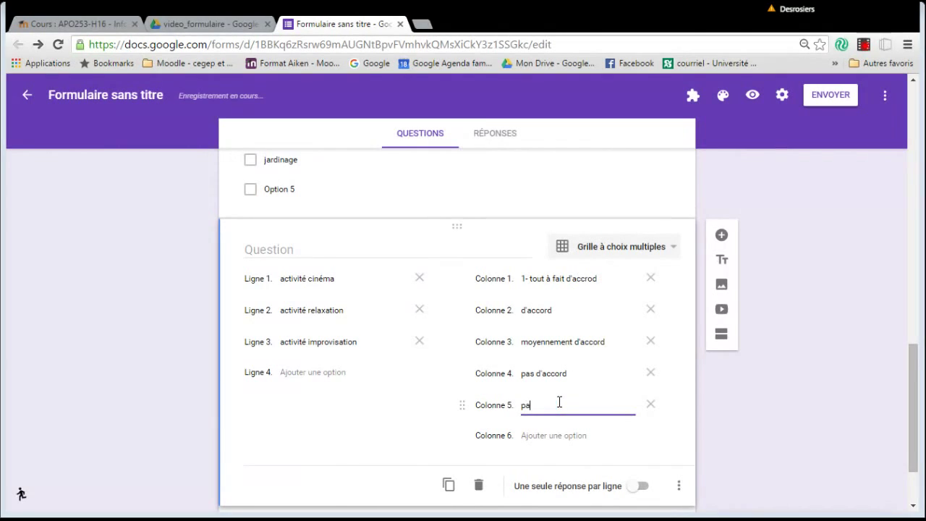
pyautogui.write("s du tout d'accor")
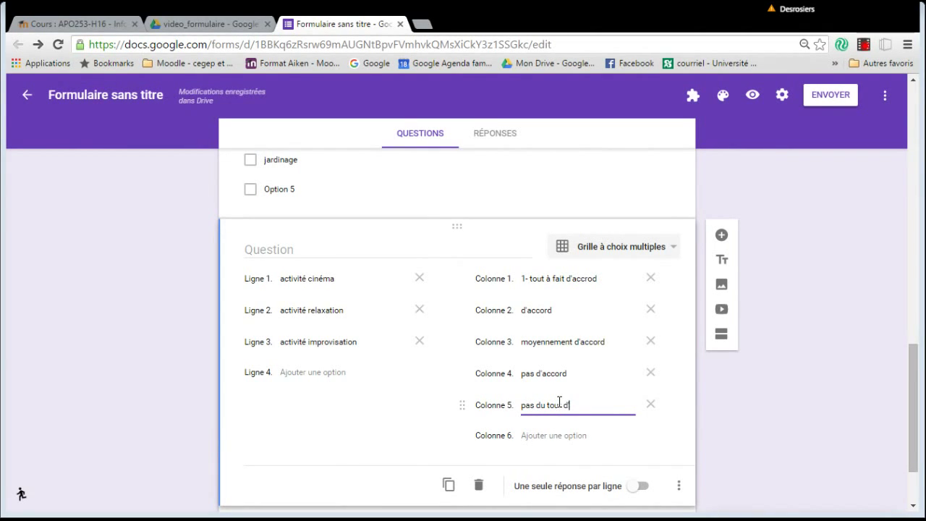
pyautogui.write('d')
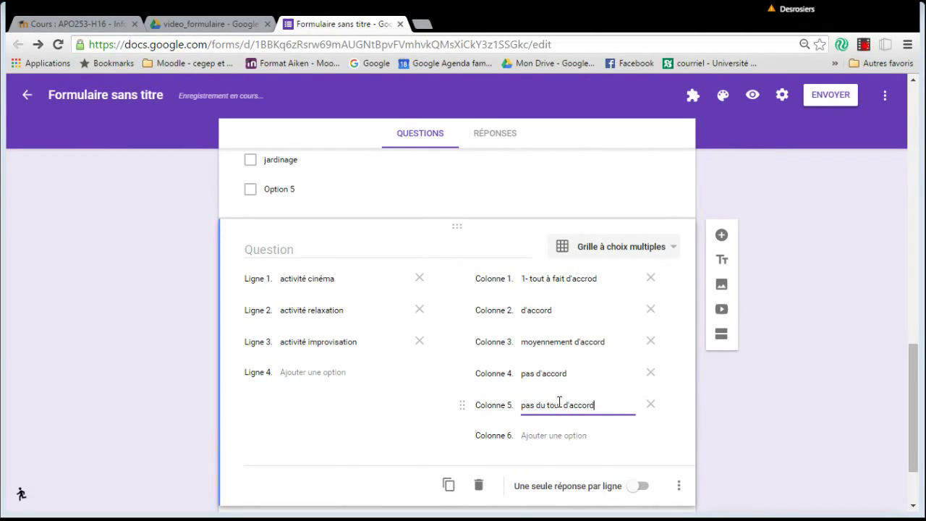
pyautogui.click(555, 434)
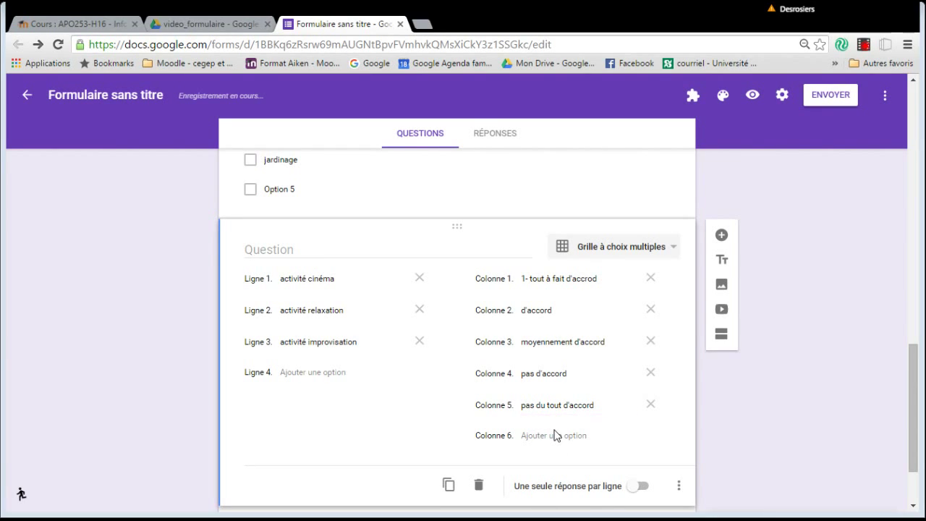
pyautogui.click(554, 435)
pyautogui.write('n')
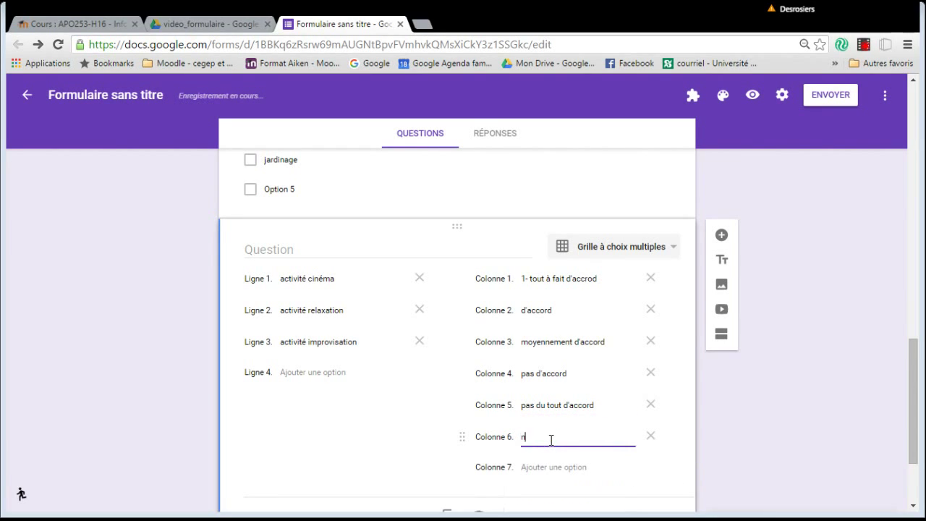
pyautogui.write('e veux pas r')
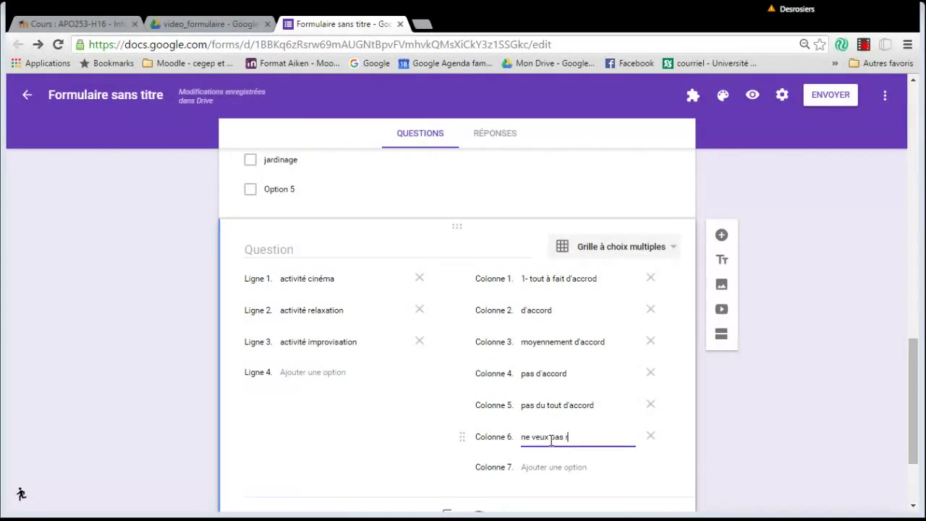
pyautogui.write('épondre')
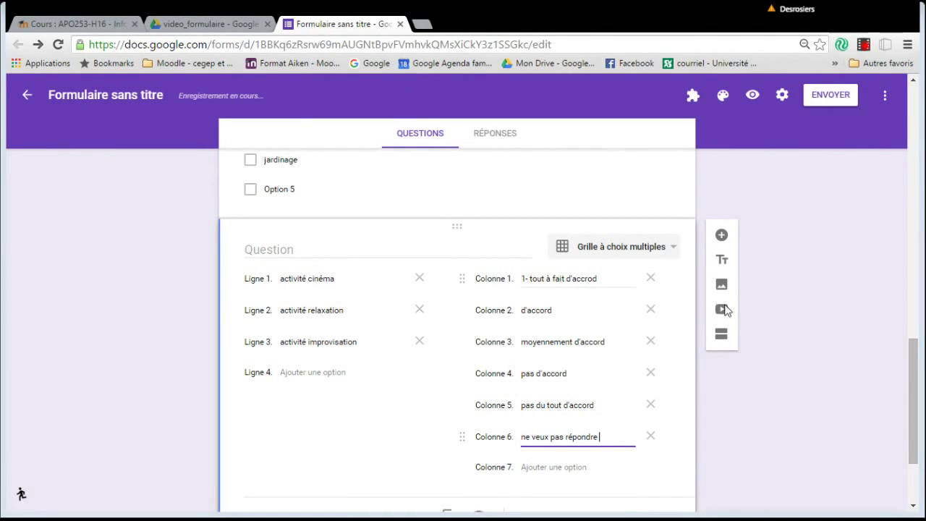
pyautogui.click(733, 421)
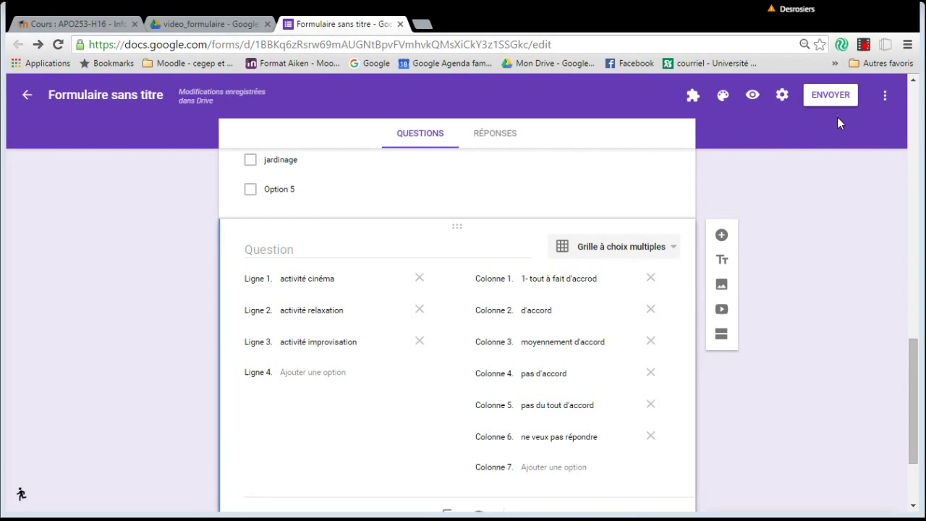
# Copy the form's full-length, unshortened viewform link from the sending window, then close it.
pyautogui.click(832, 95)
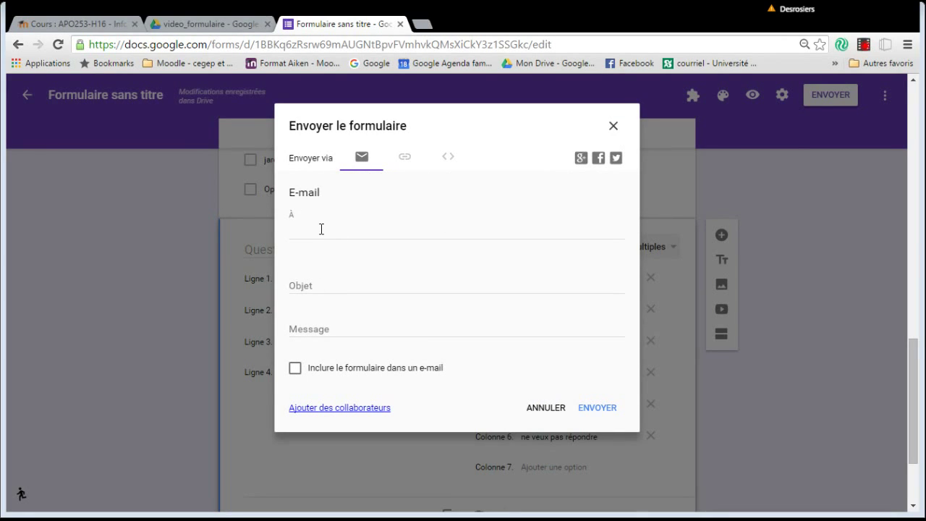
pyautogui.click(405, 157)
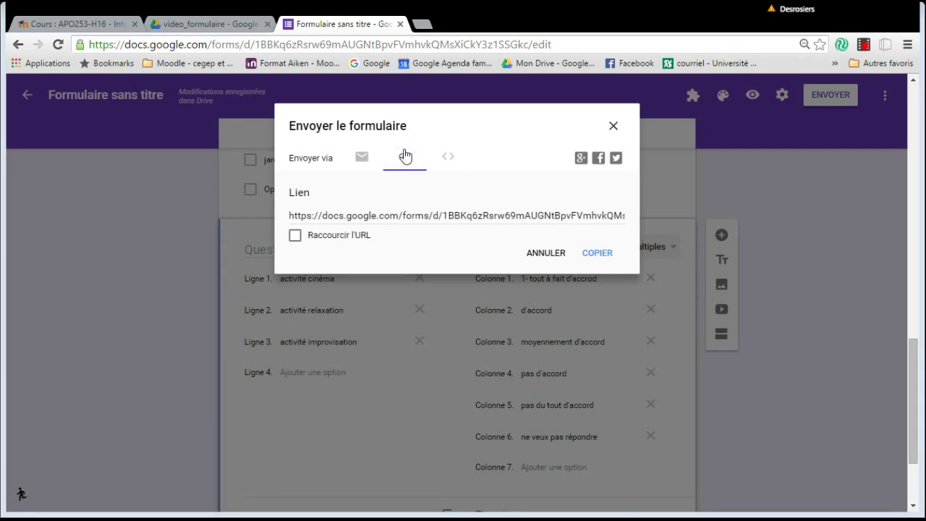
pyautogui.click(427, 216)
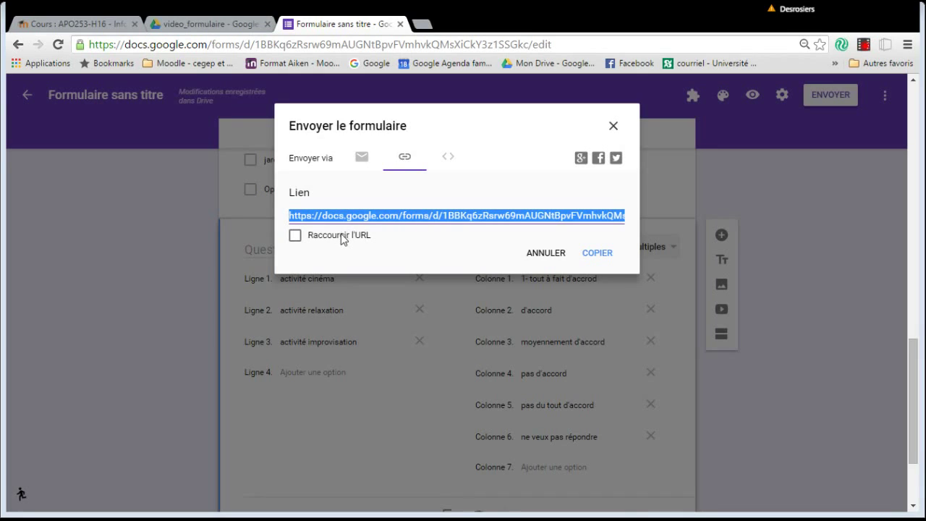
pyautogui.click(339, 236)
pyautogui.click(308, 241)
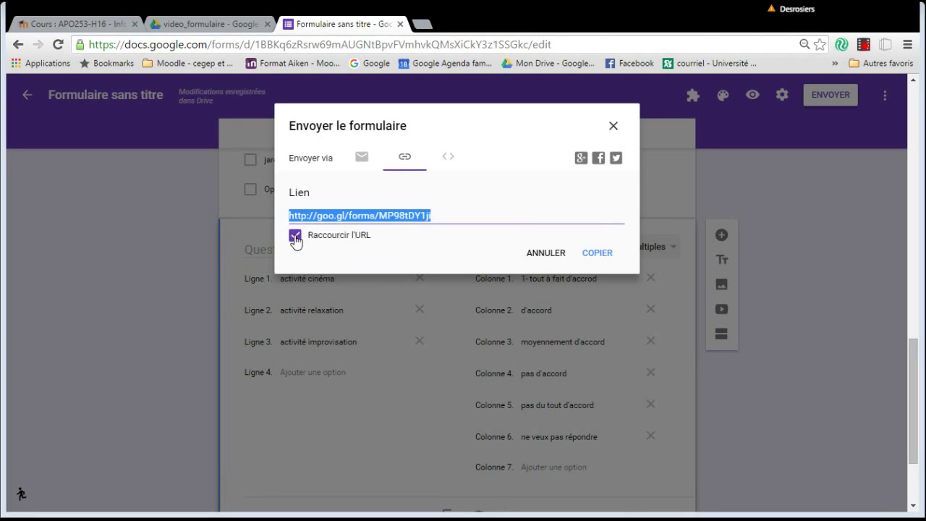
pyautogui.click(294, 235)
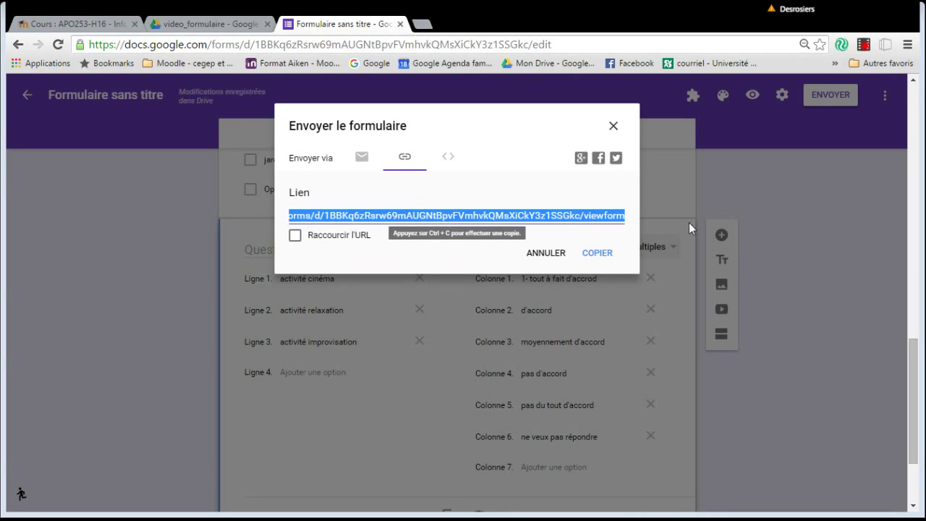
pyautogui.click(613, 127)
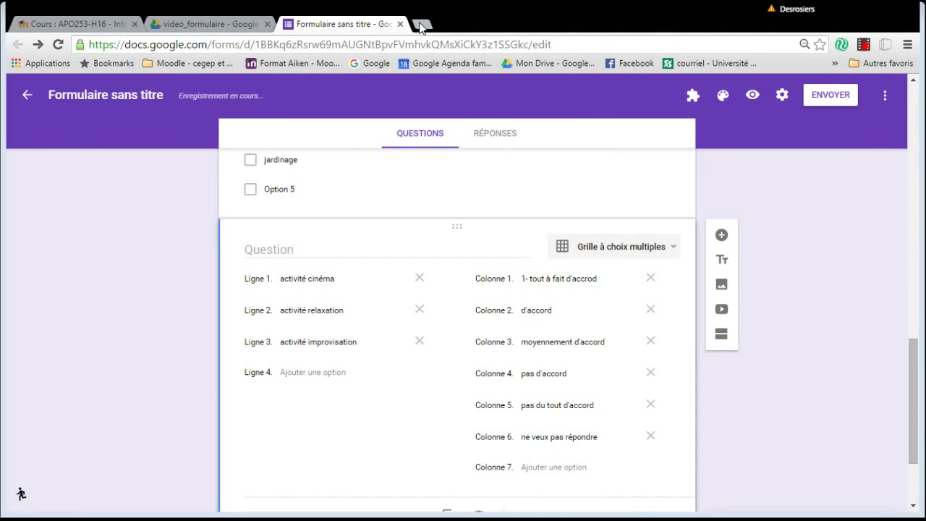
# Open the copied form link in a new browser tab.
pyautogui.click(423, 24)
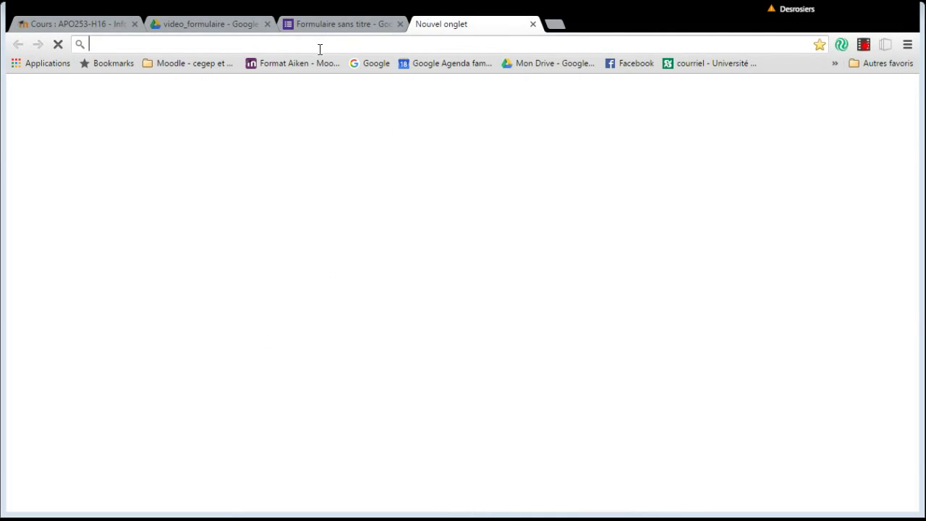
pyautogui.write('https://docs.google.com/forms/d/1BBKq6zRsrw69mAUGNtBpvFVmhvkQMsXiCkY3z1SSGkc/viewform')
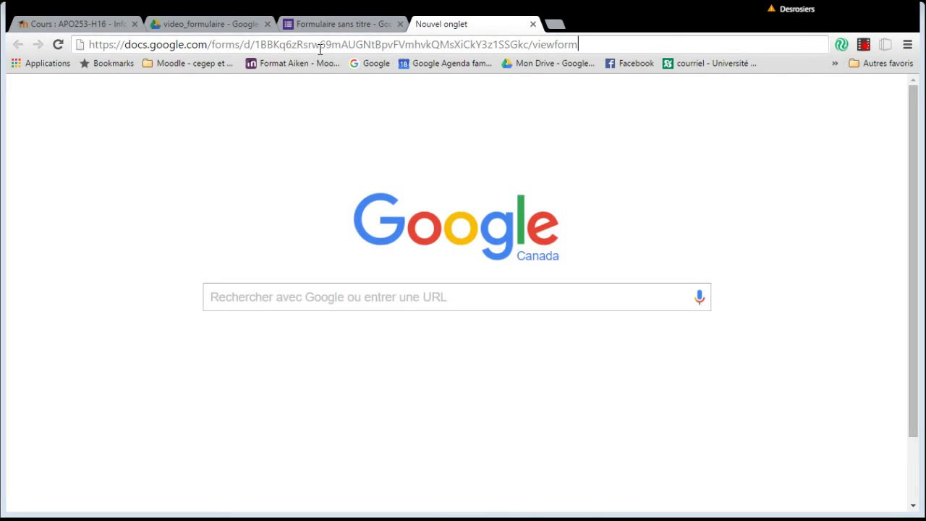
pyautogui.press('Return')
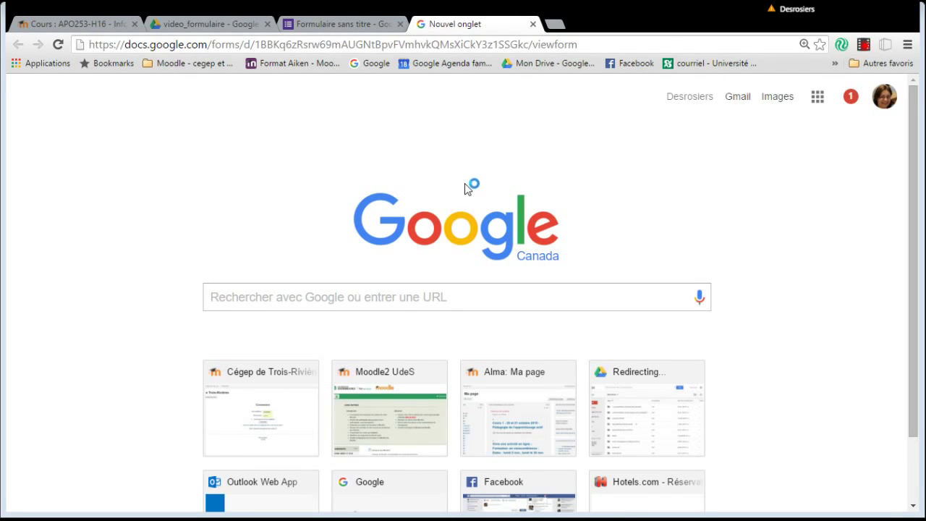
pyautogui.click(587, 45)
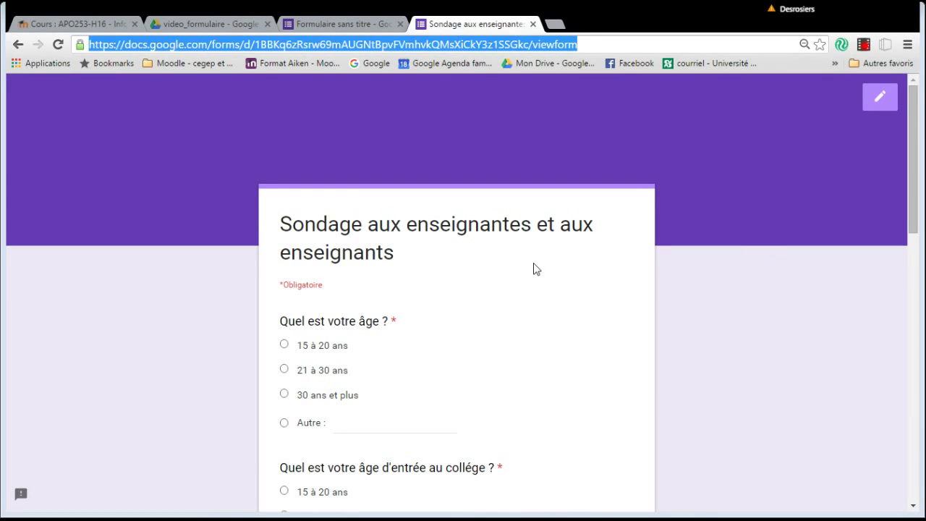
pyautogui.scroll(-2, 507, 308)
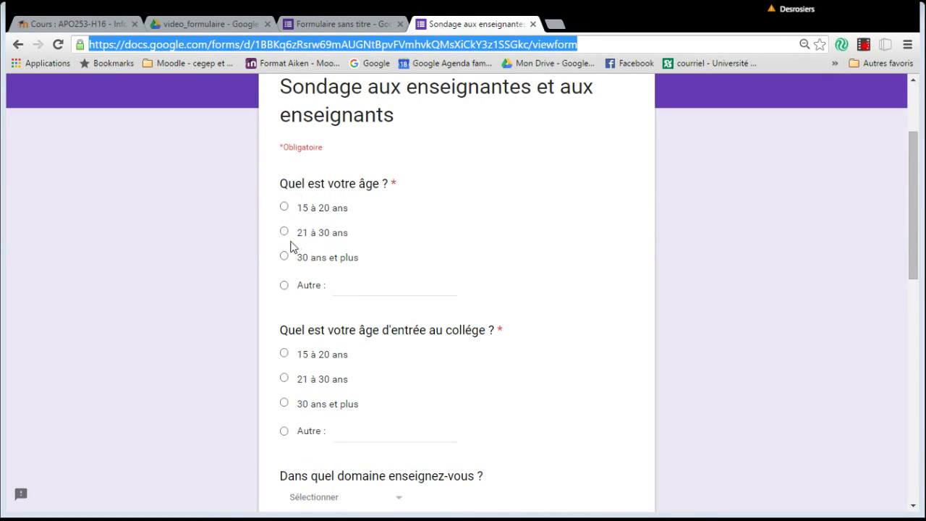
# Answer the age question with Autre, typing 'ne veux pas répondre'.
pyautogui.click(291, 268)
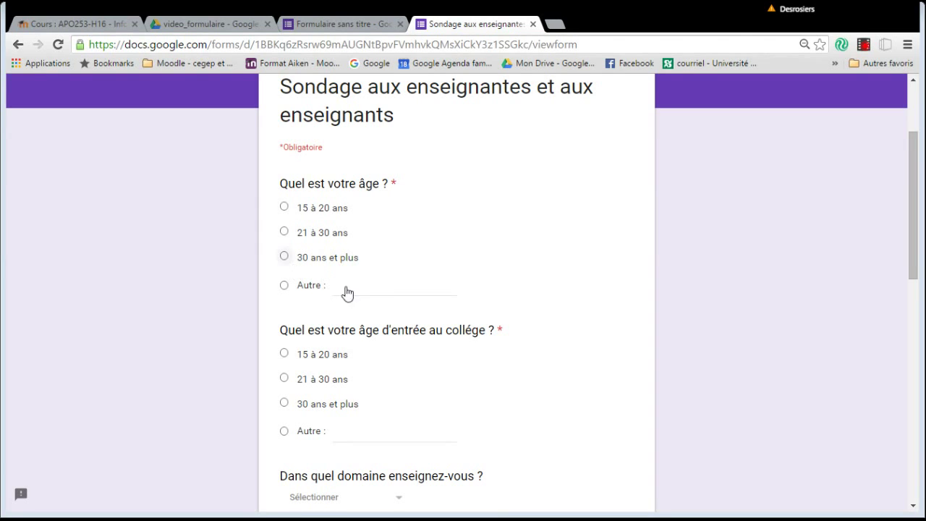
pyautogui.click(284, 286)
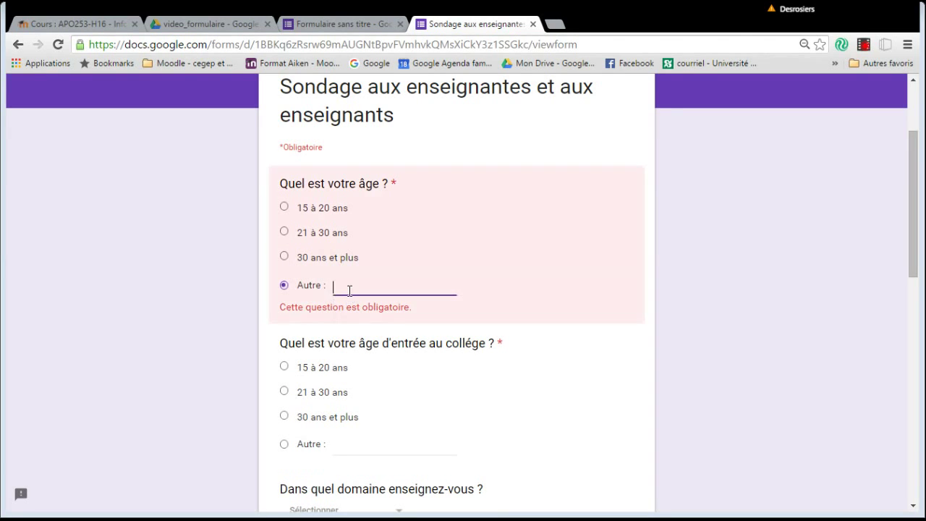
pyautogui.write('ne veu')
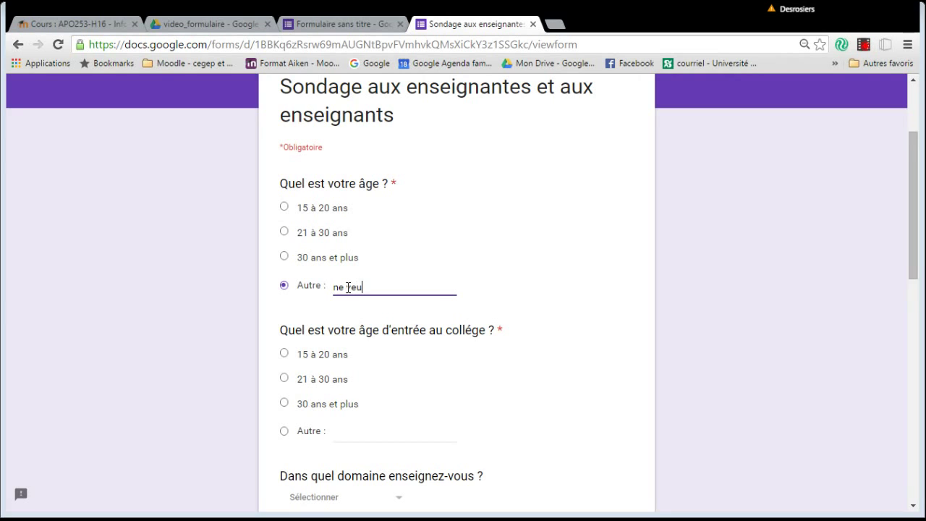
pyautogui.write(' peux pas répondre')
pyautogui.scroll(-3, 407, 347)
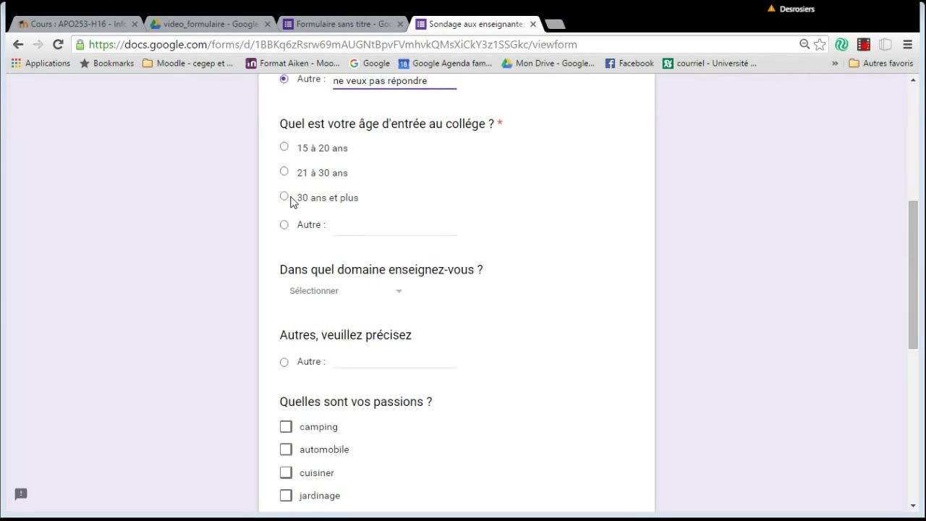
pyautogui.click(311, 214)
# Choose 'Plusieurs de ces choix' as teaching domain and enter 'Profession' as the précisez answer.
pyautogui.scroll(-2, 335, 221)
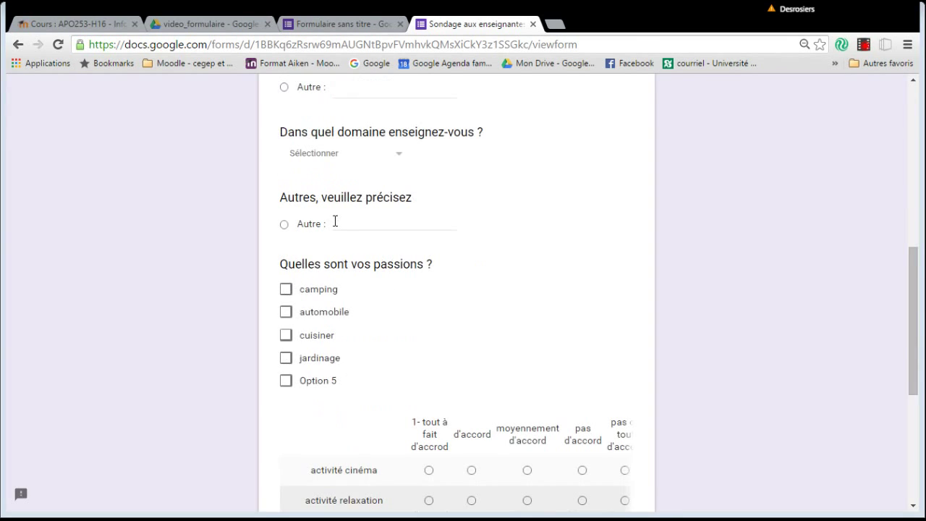
pyautogui.click(384, 161)
pyautogui.click(352, 307)
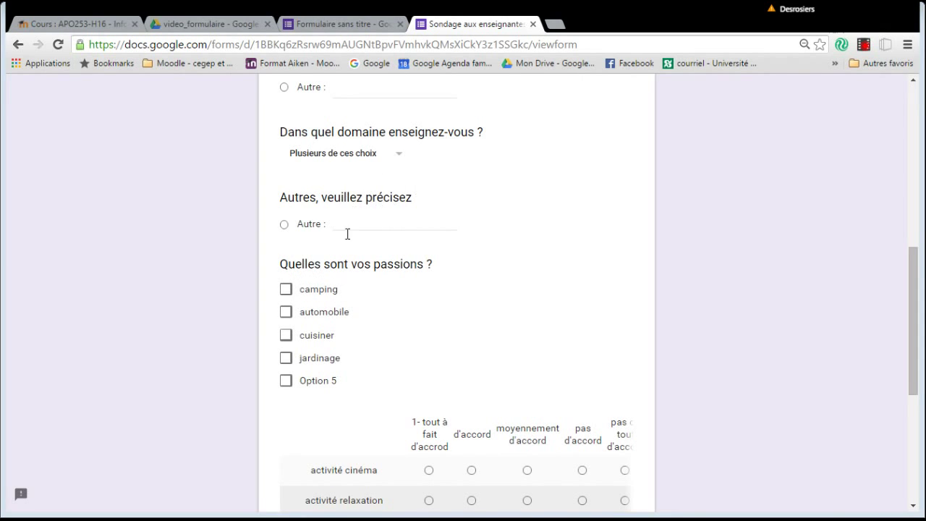
pyautogui.click(347, 223)
pyautogui.write('Professionnel')
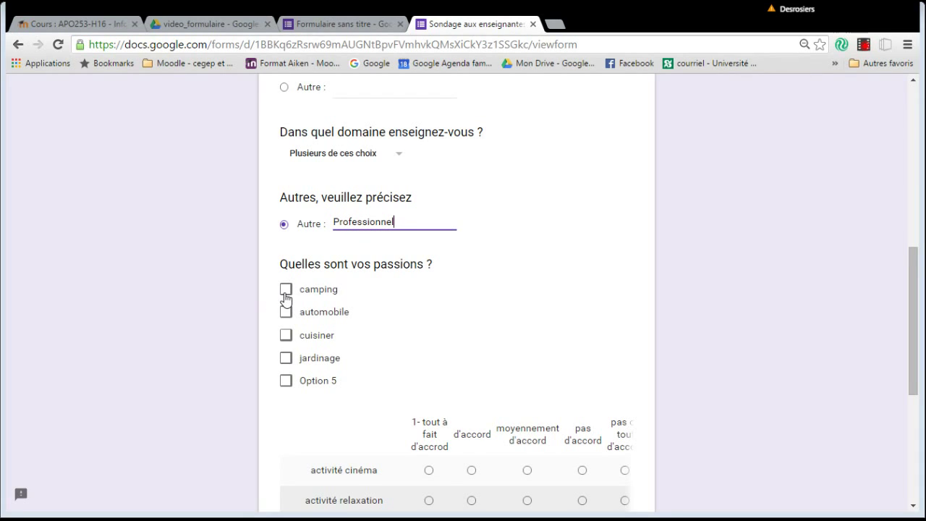
# Tick camping and jardinage as passions.
pyautogui.click(285, 293)
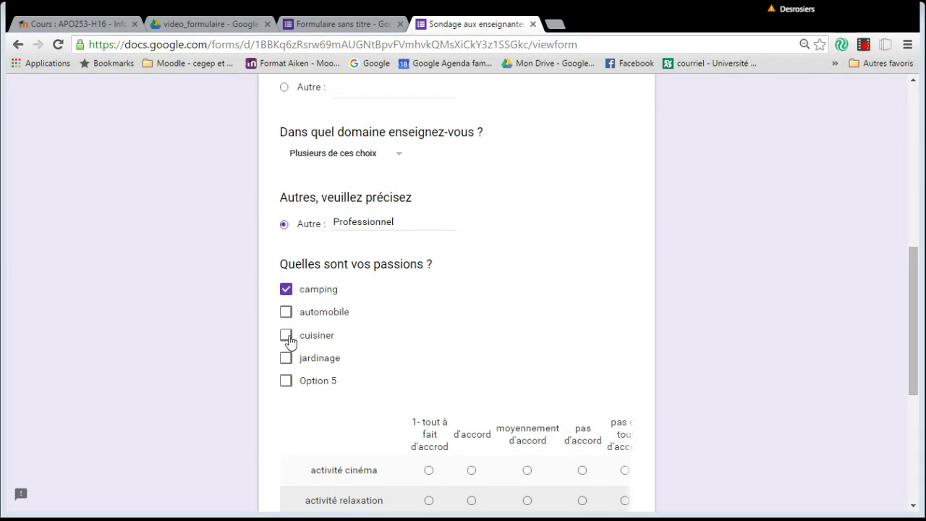
pyautogui.click(287, 359)
pyautogui.scroll(-2, 386, 384)
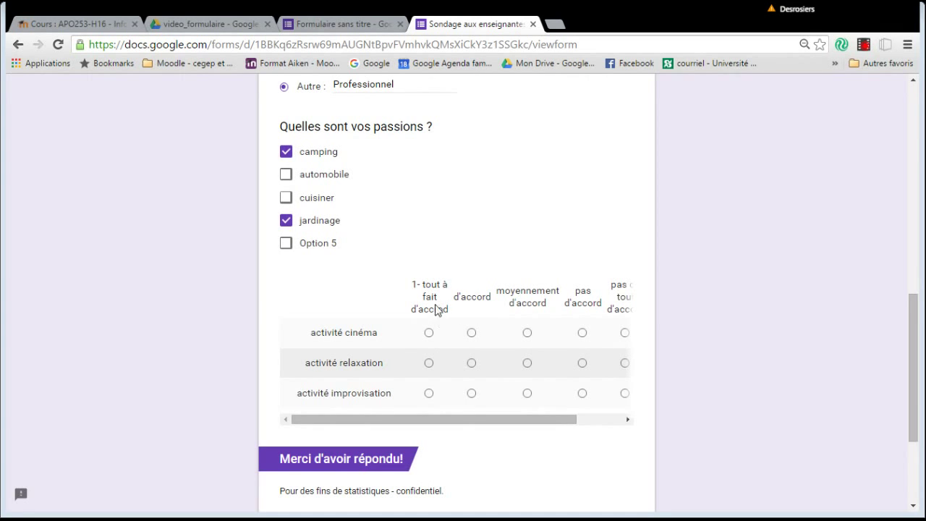
# Rate cinéma and relaxation 'tout à fait d'accord' and improvisation 'moyennement d'accord'.
pyautogui.click(429, 333)
pyautogui.moveTo(489, 420); pyautogui.dragTo(600, 429)
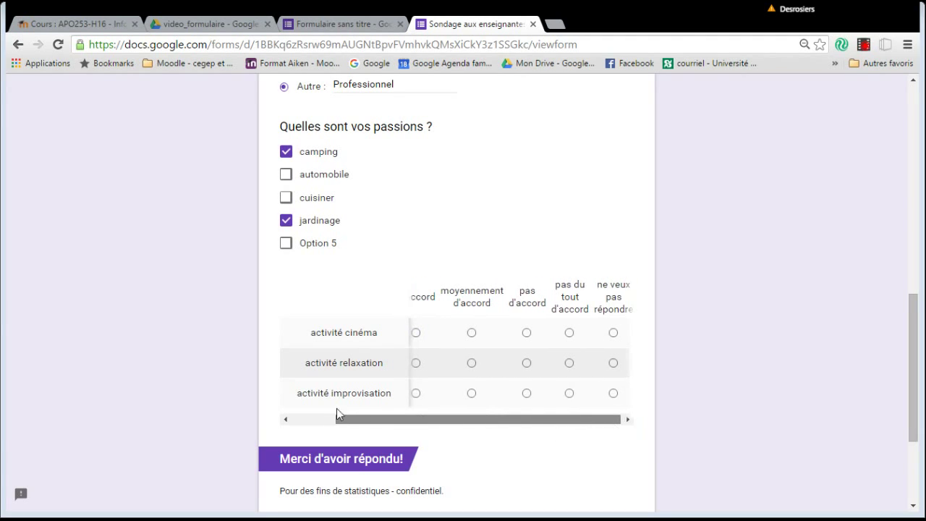
pyautogui.hscroll(-3, 354, 412)
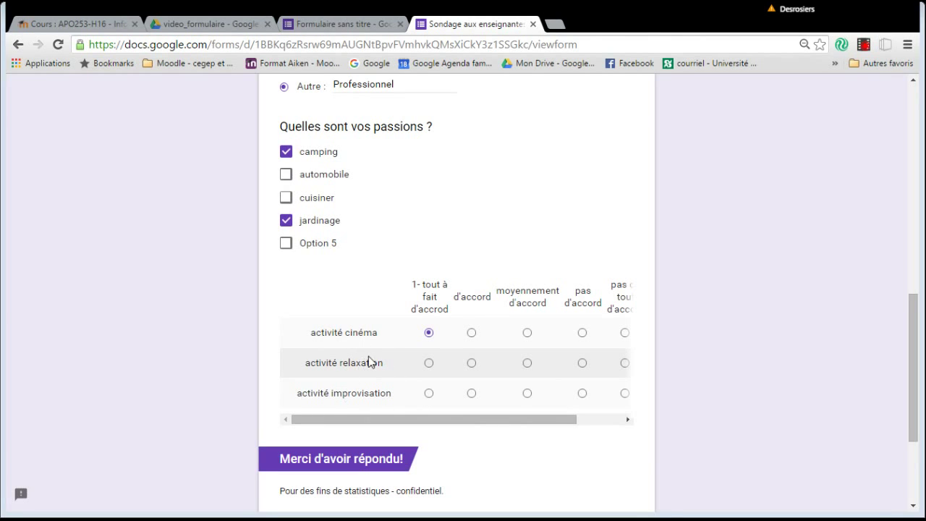
pyautogui.moveTo(533, 422); pyautogui.dragTo(416, 414)
pyautogui.click(429, 363)
pyautogui.click(526, 395)
# Submit the test response and return to the form editor.
pyautogui.scroll(-3, 528, 418)
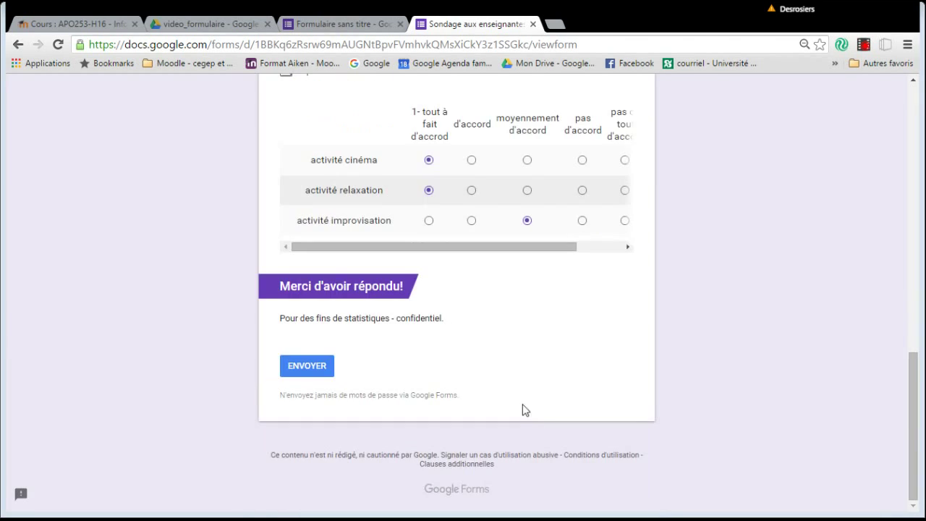
pyautogui.click(304, 370)
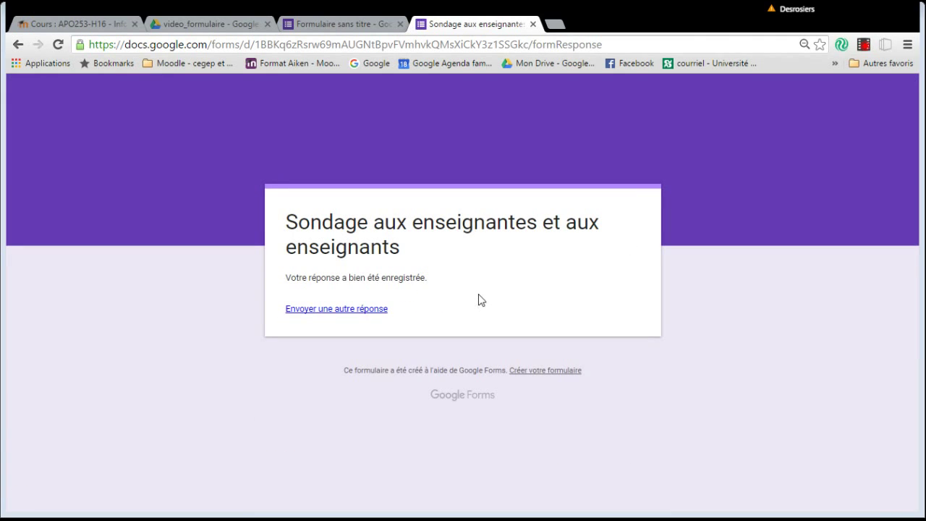
pyautogui.click(335, 28)
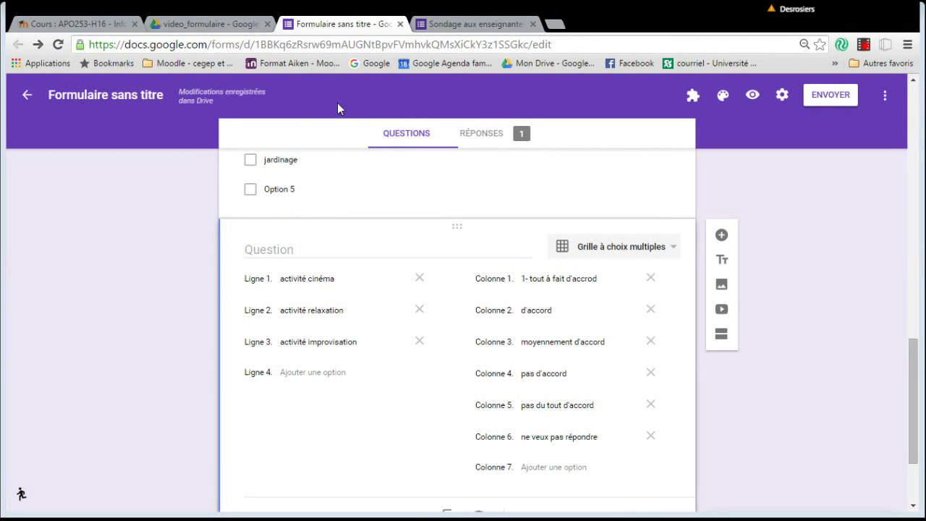
# Title the form 'Sondage aux enseignantes et aux enseignants' and view its response summary.
pyautogui.scroll(10, 396, 204)
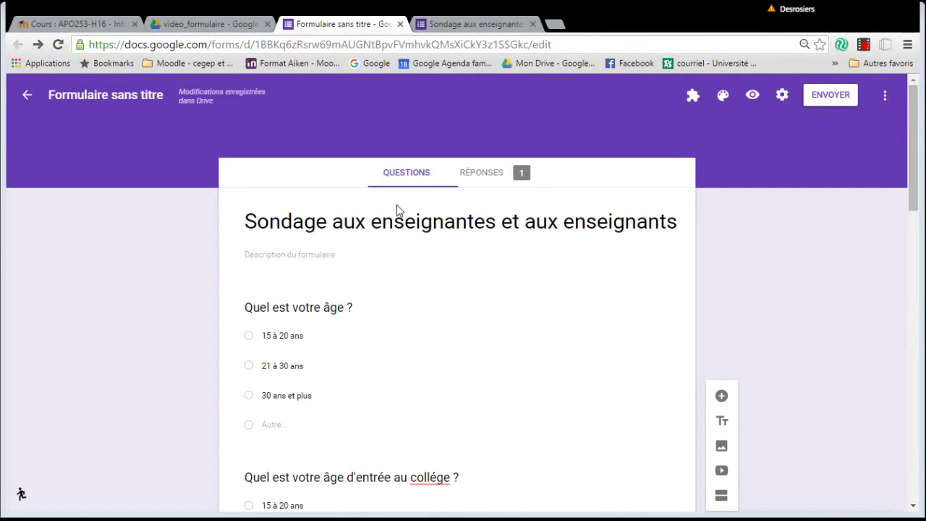
pyautogui.click(91, 97)
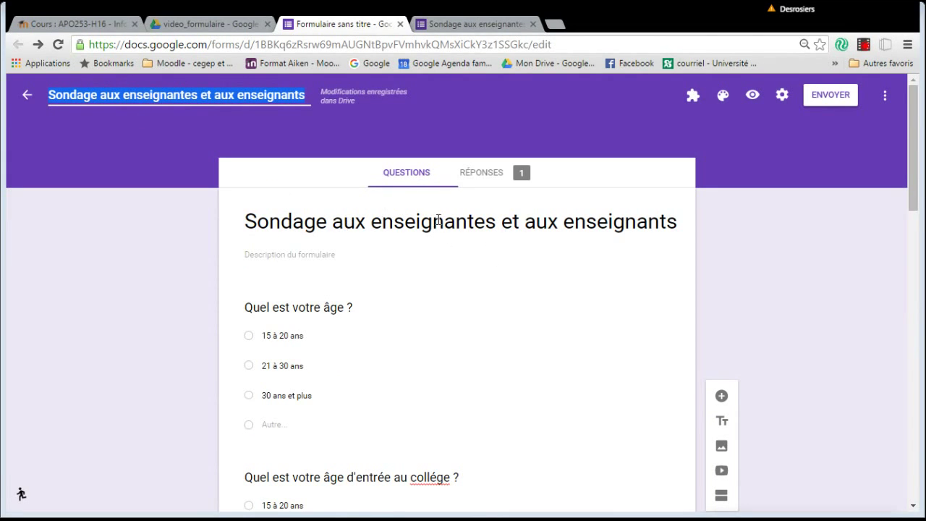
pyautogui.click(494, 178)
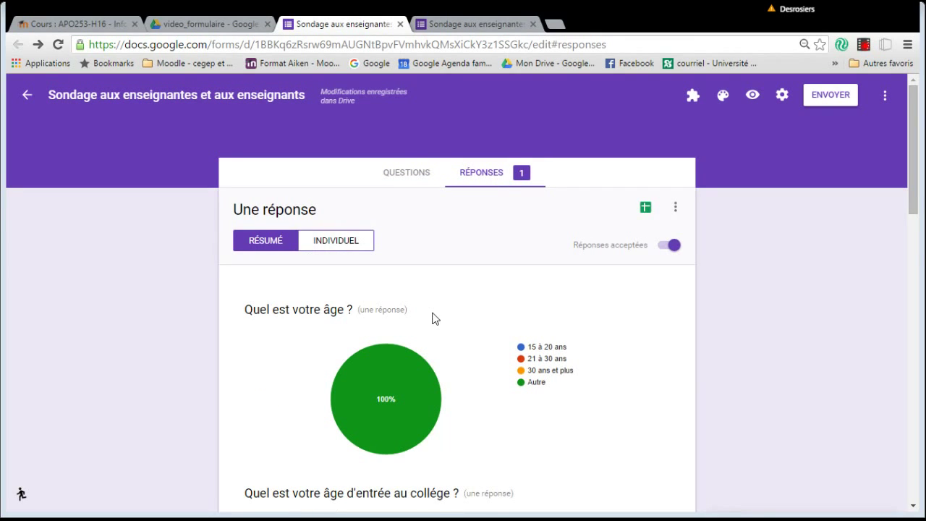
# Scroll through the Résumé charts, then view the single test response individually (1 sur 1).
pyautogui.scroll(-9, 432, 318)
pyautogui.scroll(-5, 434, 322)
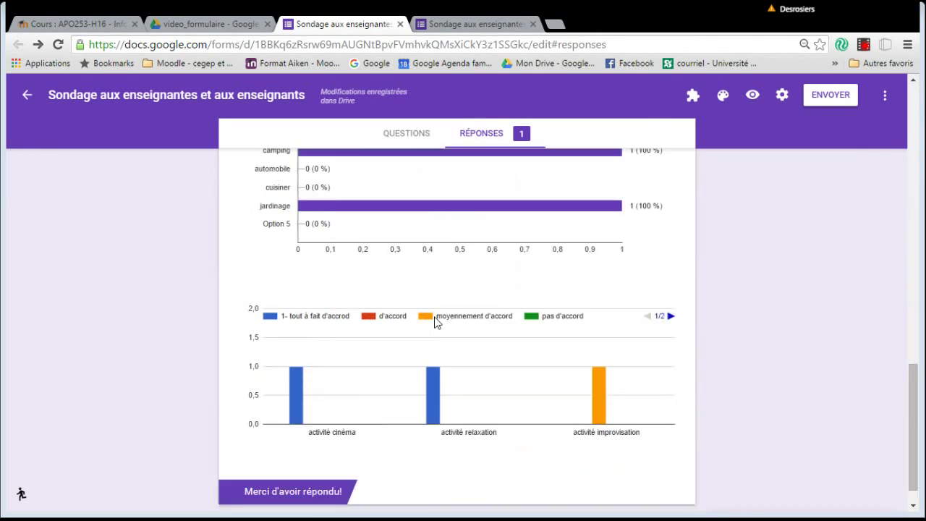
pyautogui.scroll(15, 437, 323)
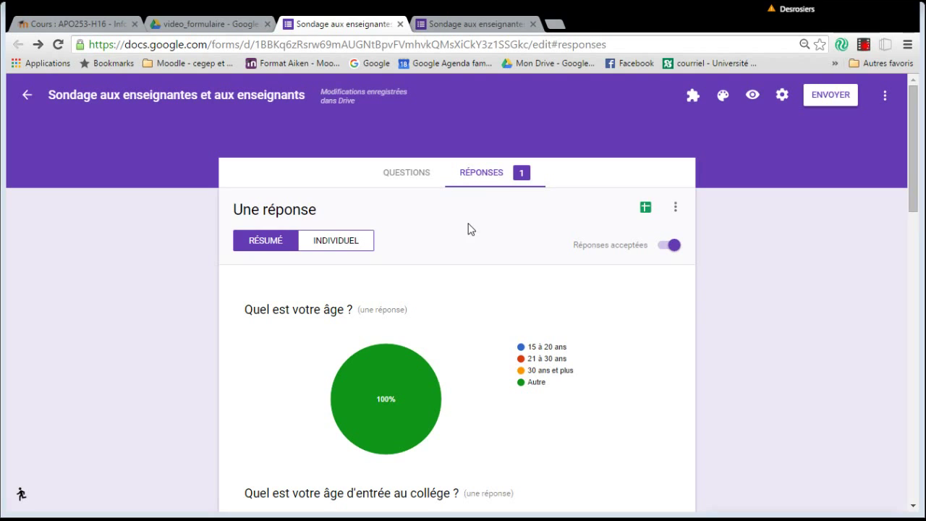
pyautogui.click(342, 246)
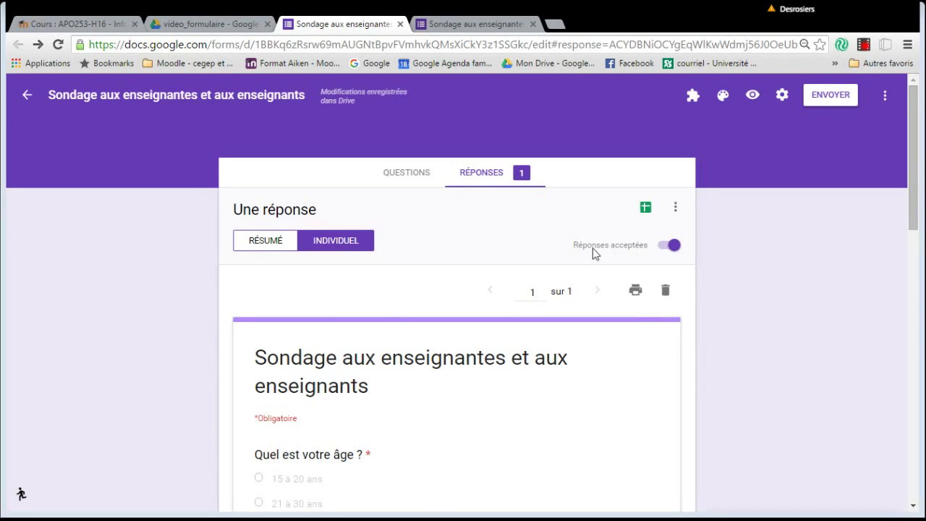
pyautogui.scroll(-15, 632, 337)
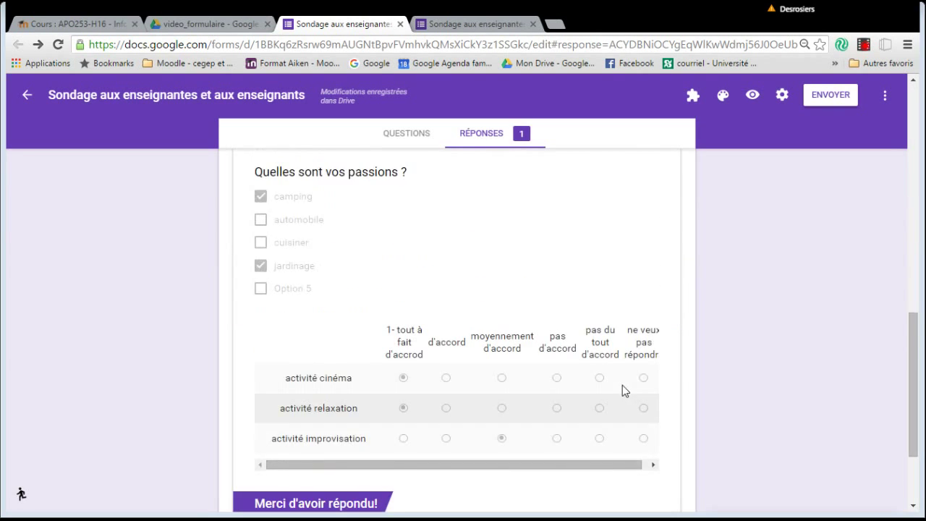
pyautogui.scroll(15, 625, 391)
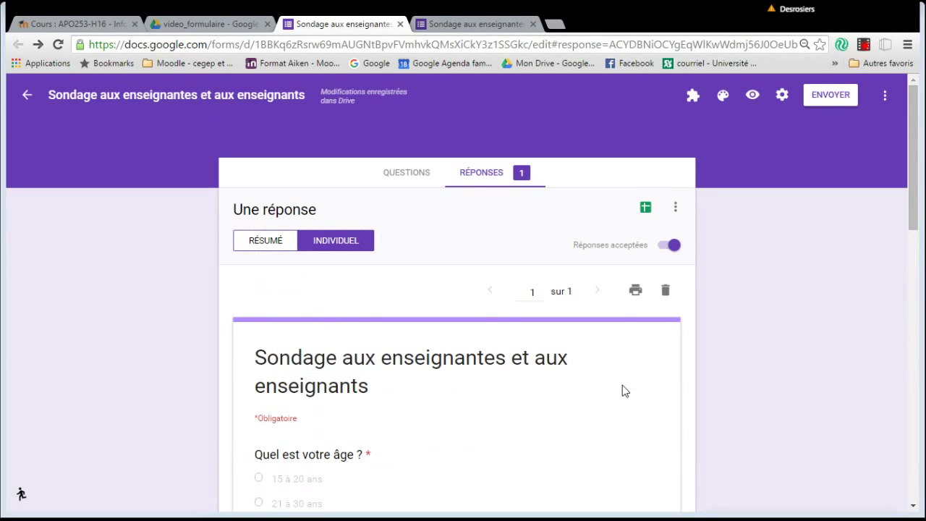
# Export responses to a new spreadsheet 'Sondage aux enseignantes et aux enseignants (réponses)'.
pyautogui.click(645, 209)
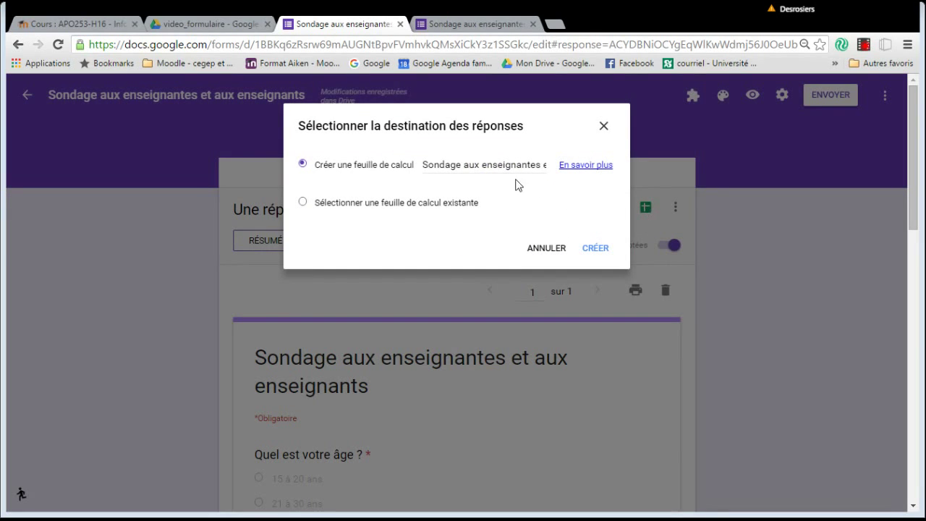
pyautogui.click(596, 249)
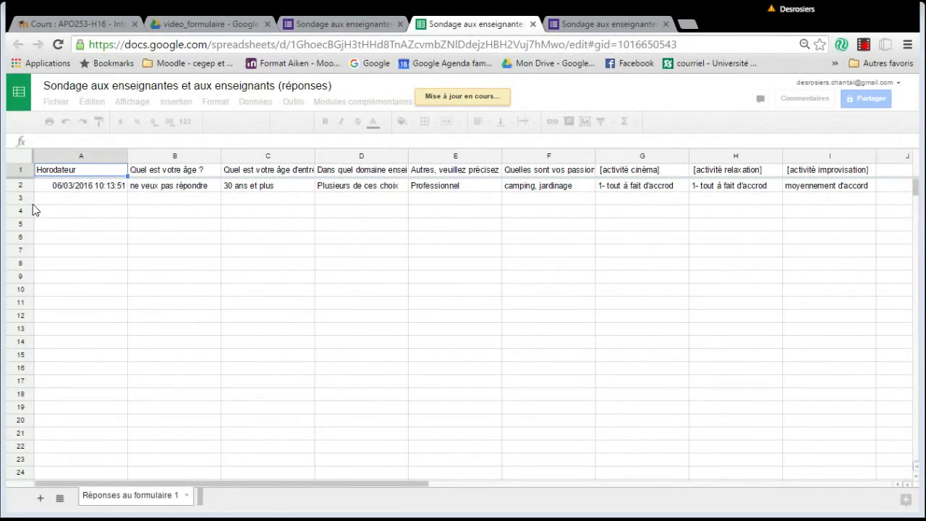
# Leave the responses spreadsheet and return to the form's Réponses view in the third browser tab.
pyautogui.click(347, 25)
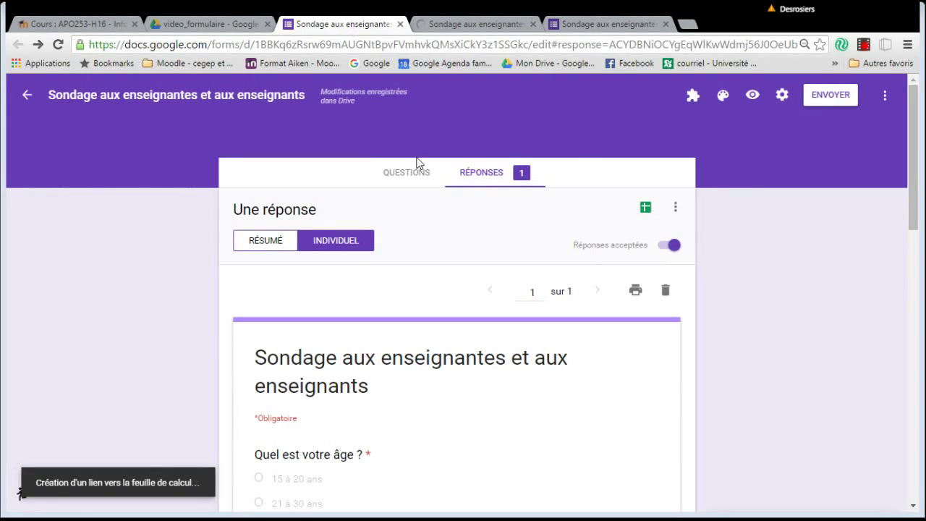